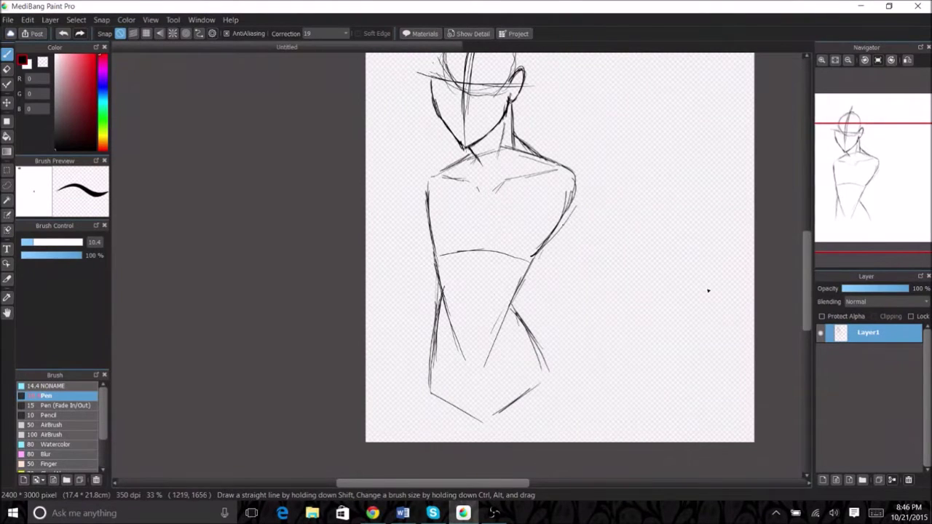
# Step: Add a new layer and sketch a smaller second figure's round head with a vertical centre guideline beside the first figure
pyautogui.scroll(2, 743, 294)
pyautogui.hscroll(2, 692, 292)
pyautogui.hotkey('ctrl', 'shift', 'n')
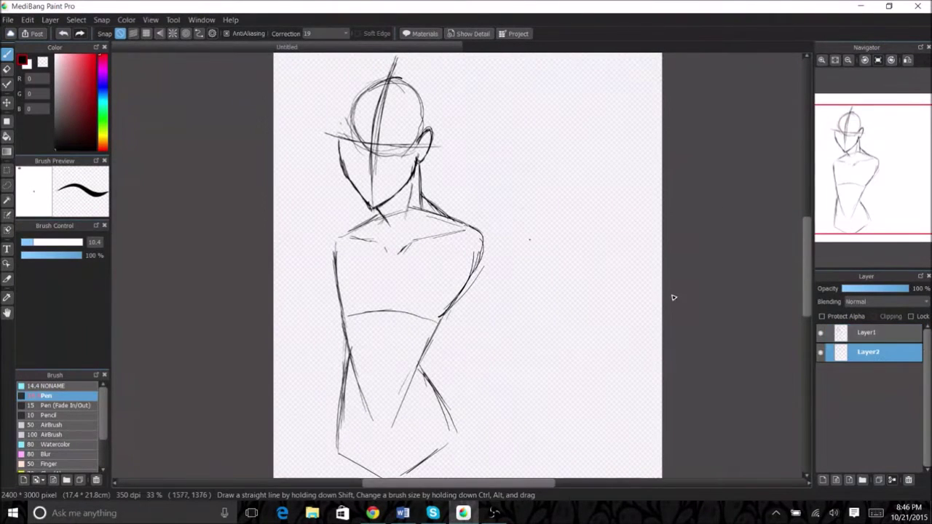
pyautogui.moveTo(561, 166); pyautogui.dragTo(532, 232)
pyautogui.moveTo(524, 189); pyautogui.dragTo(590, 218)
pyautogui.moveTo(539, 168); pyautogui.dragTo(583, 233)
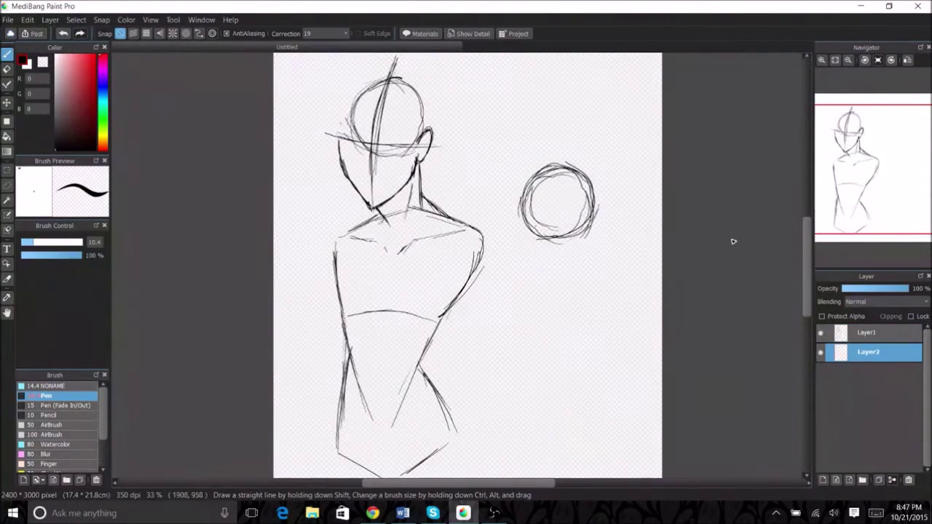
pyautogui.moveTo(559, 146); pyautogui.dragTo(569, 258)
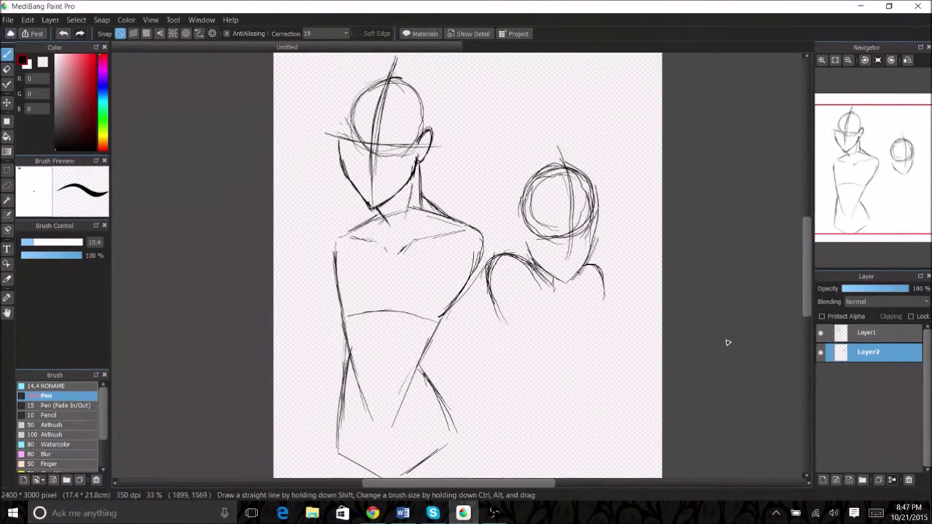
# Step: Sketch the second figure's torso, waist curve and hips below the shoulders on Layer2
pyautogui.moveTo(528, 353); pyautogui.dragTo(587, 337)
pyautogui.moveTo(492, 298); pyautogui.dragTo(521, 349)
pyautogui.moveTo(588, 303); pyautogui.dragTo(591, 338)
pyautogui.scroll(-2, 714, 386)
pyautogui.hscroll(-1, 713, 387)
pyautogui.moveTo(538, 248); pyautogui.dragTo(573, 307)
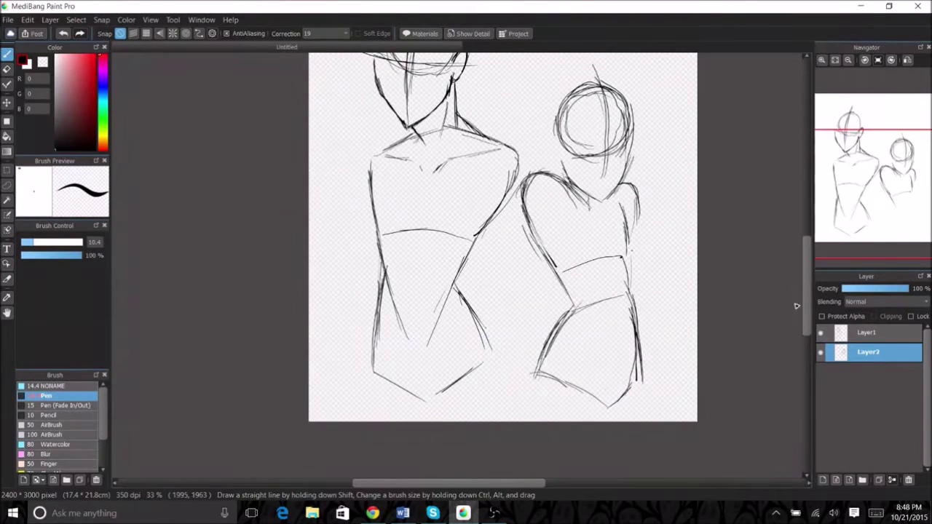
# Step: On Layer1, sketch the first figure's bent arm nearest the second figure and begin the opposite shoulder
pyautogui.click(866, 332)
pyautogui.moveTo(524, 141); pyautogui.dragTo(490, 185)
pyautogui.moveTo(487, 195)
pyautogui.mouseDown()
pyautogui.moveTo(495, 264)
pyautogui.moveTo(469, 300)
pyautogui.mouseUp()
pyautogui.moveTo(358, 160); pyautogui.dragTo(350, 182)
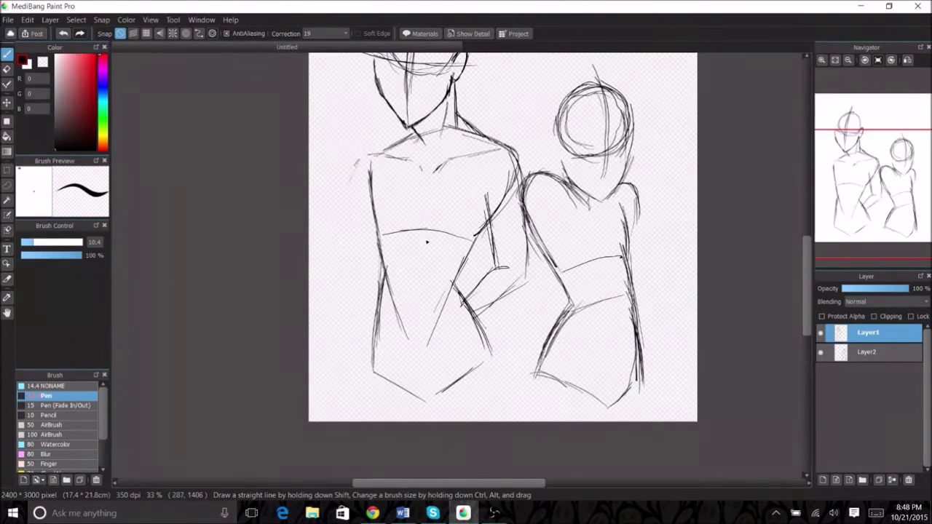
# Step: Sketch the first figure's far arm and hand plus a circle for the hand at the hip, erasing overlapping lines
pyautogui.moveTo(340, 249); pyautogui.dragTo(309, 266)
pyautogui.moveTo(385, 214); pyautogui.dragTo(376, 245)
pyautogui.moveTo(380, 253); pyautogui.dragTo(341, 274)
pyautogui.moveTo(364, 218); pyautogui.dragTo(342, 269)
pyautogui.moveTo(403, 322); pyautogui.dragTo(449, 325)
pyautogui.press('e')
pyautogui.moveTo(342, 252)
pyautogui.mouseDown()
pyautogui.moveTo(384, 253)
pyautogui.moveTo(378, 205)
pyautogui.moveTo(372, 273)
pyautogui.mouseUp()
pyautogui.press('b')
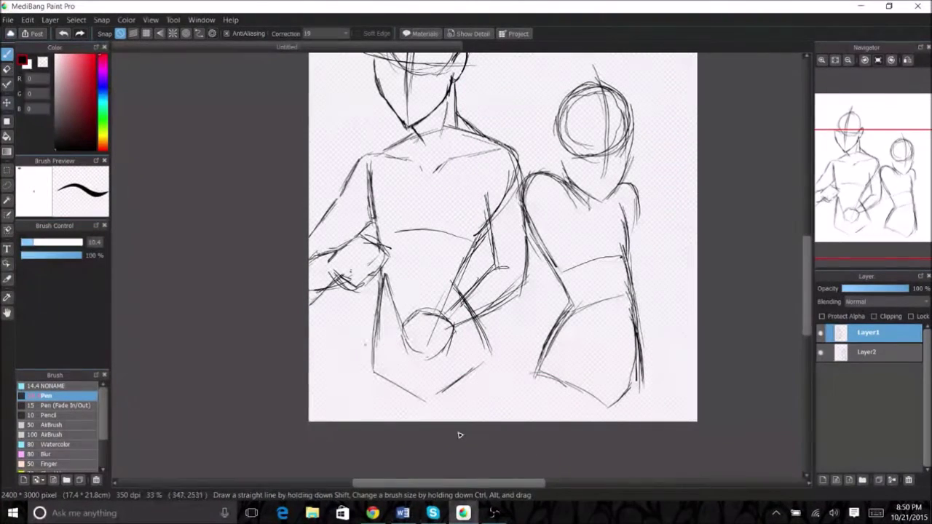
# Step: Sketch the first figure's hips, crotch and thighs down to the canvas edge
pyautogui.moveTo(382, 290); pyautogui.dragTo(371, 385)
pyautogui.moveTo(484, 320); pyautogui.dragTo(504, 419)
pyautogui.moveTo(442, 399); pyautogui.dragTo(406, 404)
pyautogui.moveTo(378, 294); pyautogui.dragTo(360, 421)
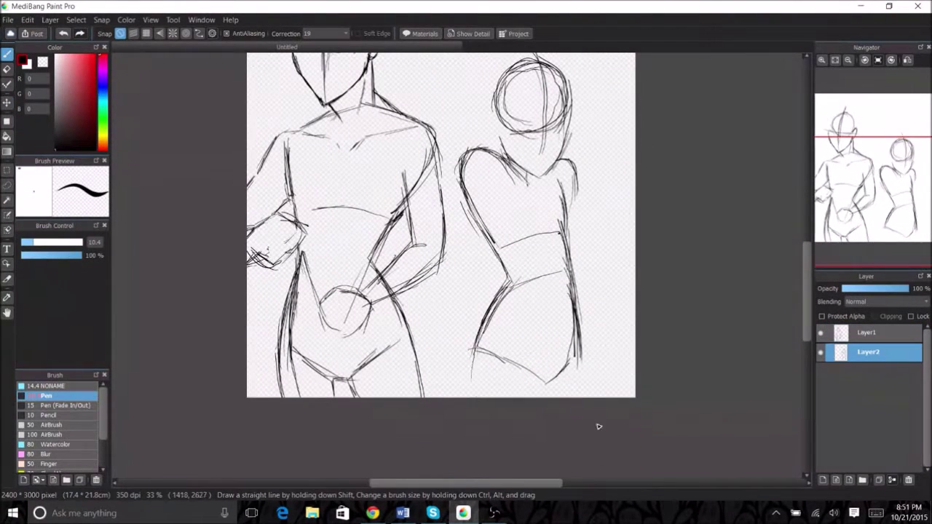
# Step: On Layer2, sketch the second figure's thighs and add a tapered cup beside the waist
pyautogui.moveTo(481, 327); pyautogui.dragTo(476, 397)
pyautogui.moveTo(519, 347); pyautogui.dragTo(540, 397)
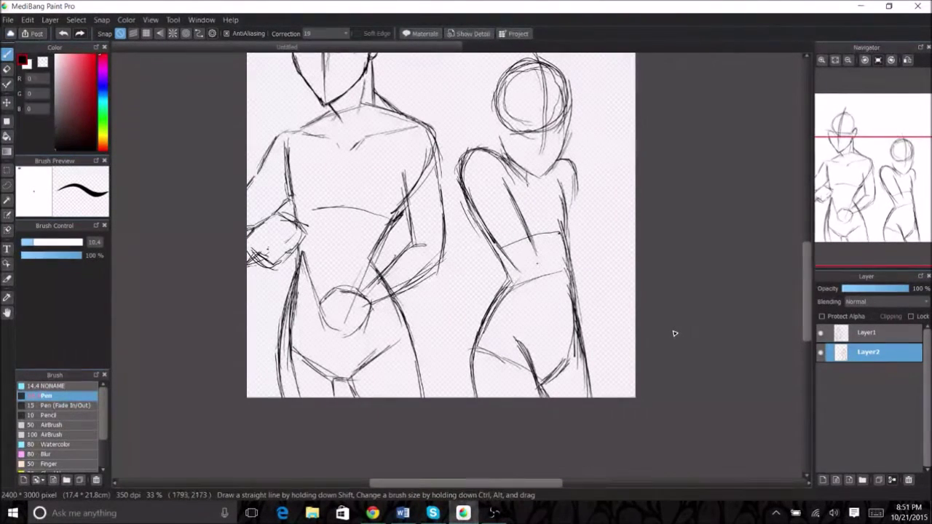
pyautogui.moveTo(575, 228)
pyautogui.mouseDown()
pyautogui.moveTo(583, 266)
pyautogui.moveTo(606, 228)
pyautogui.mouseUp()
pyautogui.moveTo(604, 229); pyautogui.dragTo(598, 265)
# Step: Sketch the second figure's forearm across the waist with a hand gripping the cup
pyautogui.scroll(2, 717, 301)
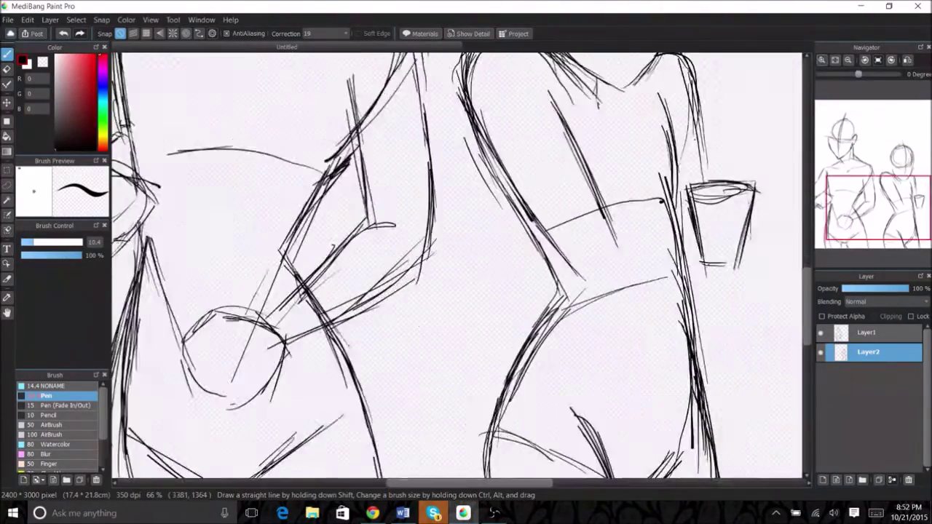
pyautogui.moveTo(437, 404); pyautogui.dragTo(522, 370)
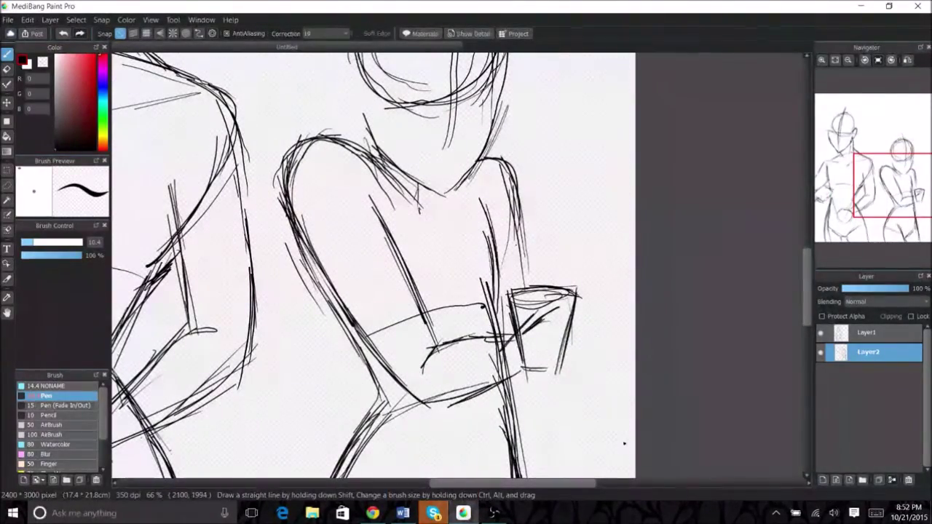
pyautogui.moveTo(562, 297)
pyautogui.mouseDown()
pyautogui.moveTo(582, 326)
pyautogui.moveTo(572, 354)
pyautogui.mouseUp()
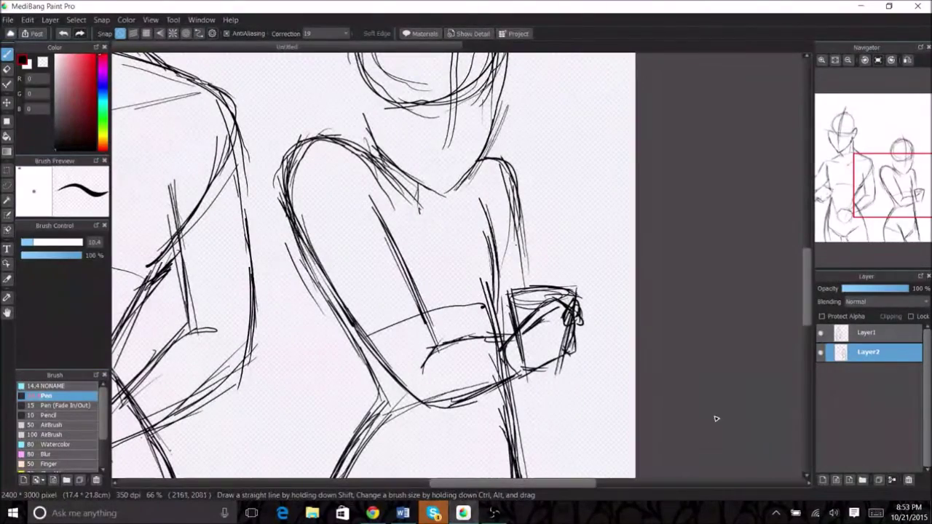
pyautogui.hscroll(-3, 700, 464)
pyautogui.scroll(-8, 701, 437)
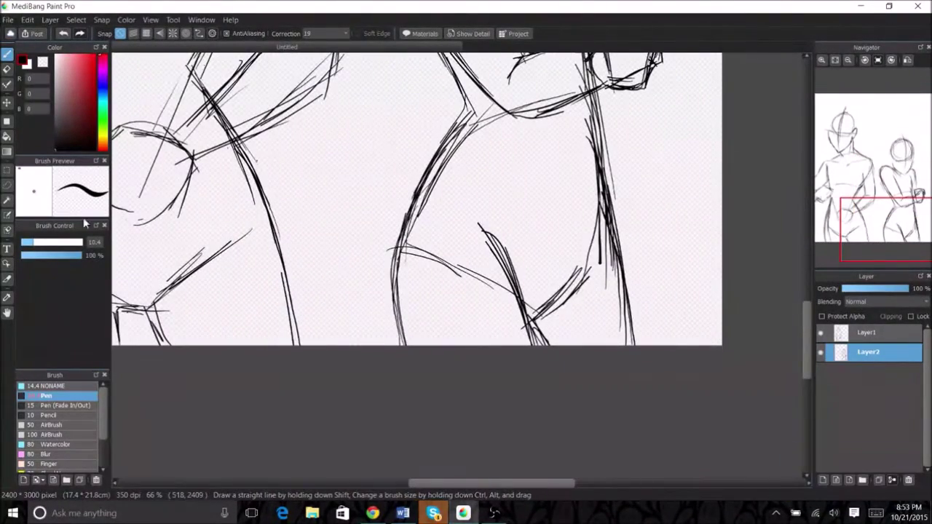
pyautogui.scroll(8, 661, 390)
pyautogui.hscroll(1, 662, 390)
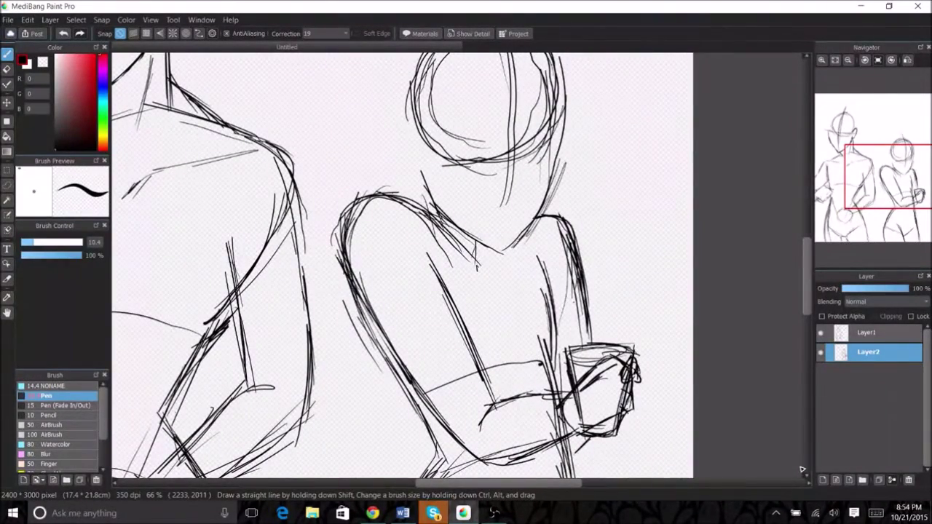
# Step: Set the Skype status to Do Not Disturb and return to the drawing
pyautogui.moveTo(433, 513)
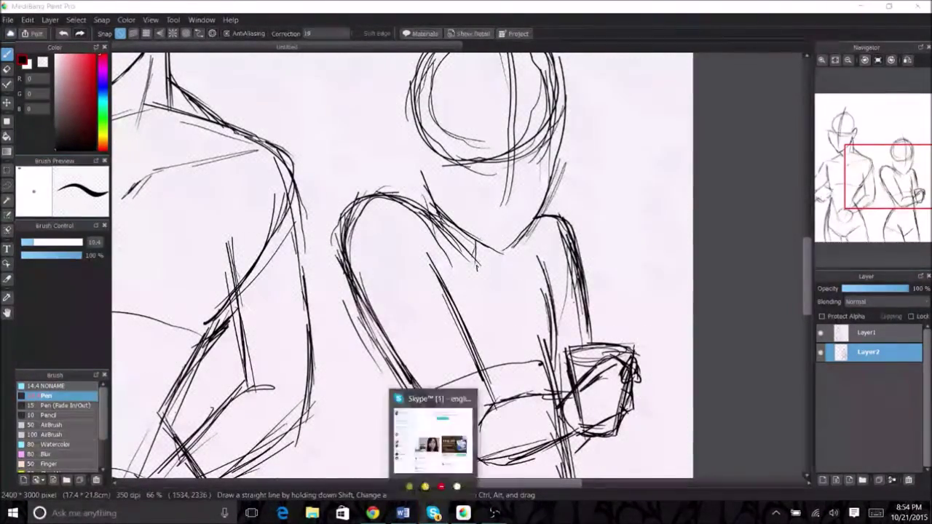
pyautogui.click(440, 487)
pyautogui.click(503, 303)
# Step: Sketch the second figure's ear, the jawline running down from it and a horizontal eye guideline
pyautogui.scroll(-5, 503, 304)
pyautogui.scroll(5, 503, 304)
pyautogui.hscroll(-2, 503, 303)
pyautogui.scroll(5, 499, 241)
pyautogui.moveTo(523, 190)
pyautogui.mouseDown()
pyautogui.moveTo(503, 251)
pyautogui.moveTo(573, 328)
pyautogui.moveTo(519, 285)
pyautogui.moveTo(576, 373)
pyautogui.mouseUp()
pyautogui.moveTo(565, 321); pyautogui.dragTo(596, 375)
pyautogui.hscroll(2, 497, 256)
pyautogui.scroll(1, 497, 256)
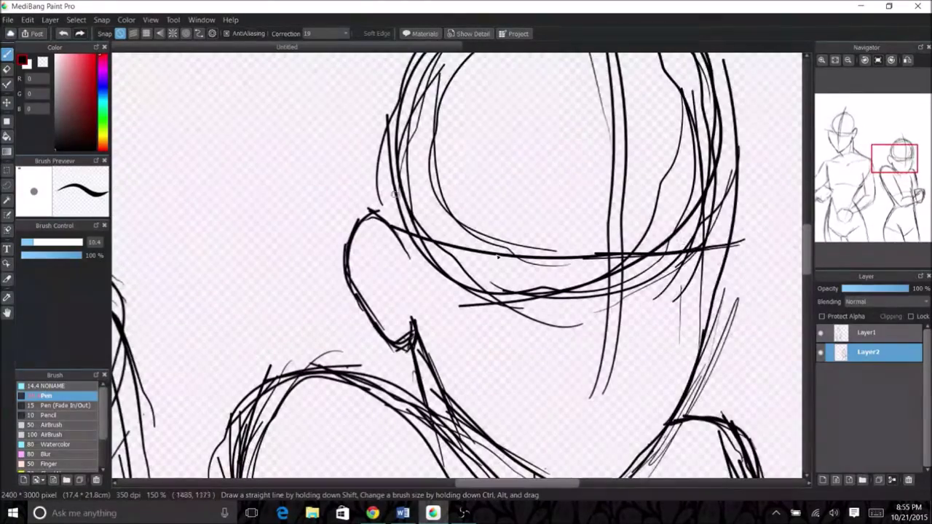
# Step: Sketch the second figure's open, snarling mouth with teeth and a crease beside its lower corner
pyautogui.scroll(-4, 615, 366)
pyautogui.moveTo(544, 236); pyautogui.dragTo(674, 207)
pyautogui.moveTo(543, 238)
pyautogui.mouseDown()
pyautogui.moveTo(601, 254)
pyautogui.moveTo(543, 244)
pyautogui.moveTo(539, 255)
pyautogui.mouseUp()
pyautogui.moveTo(539, 256); pyautogui.dragTo(591, 262)
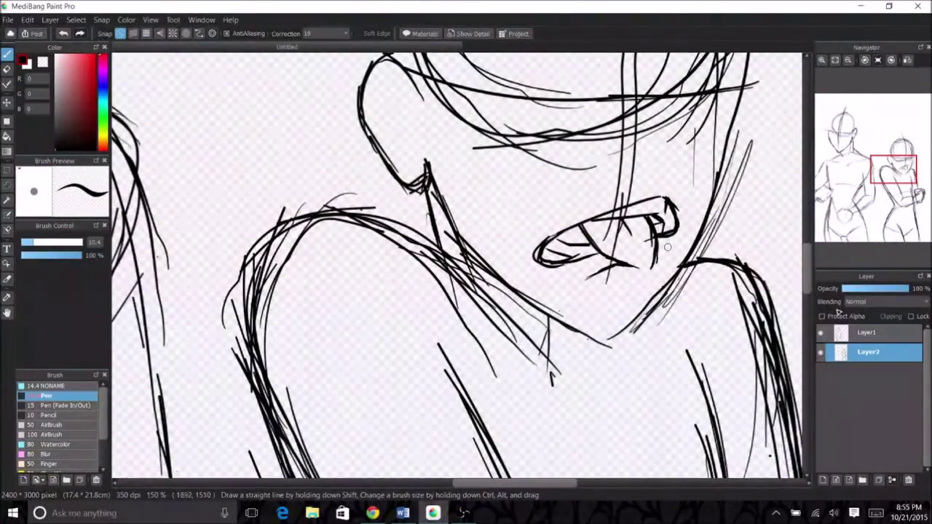
pyautogui.scroll(3, 650, 254)
pyautogui.moveTo(526, 380); pyautogui.dragTo(552, 415)
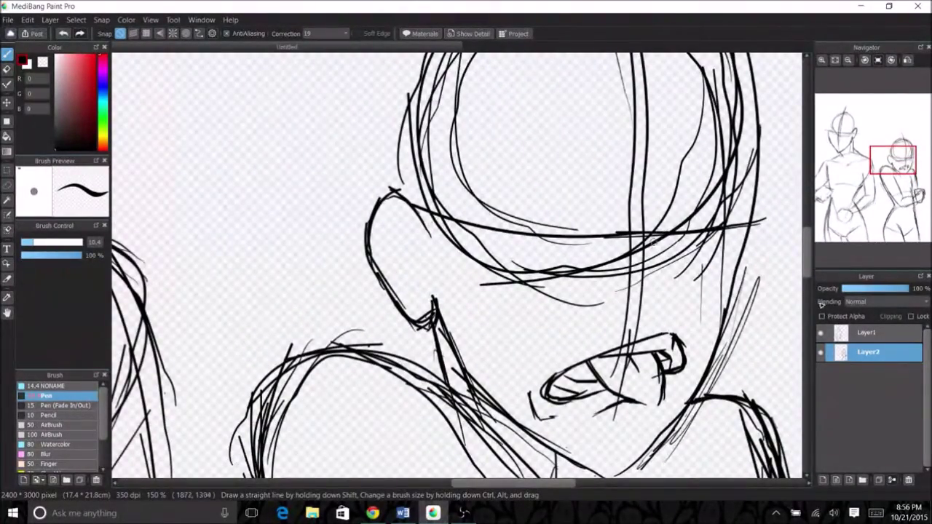
# Step: Draw the second figure's narrowed eyes with thick upper lashes, angry eyebrows and a small nose
pyautogui.moveTo(654, 236); pyautogui.dragTo(748, 219)
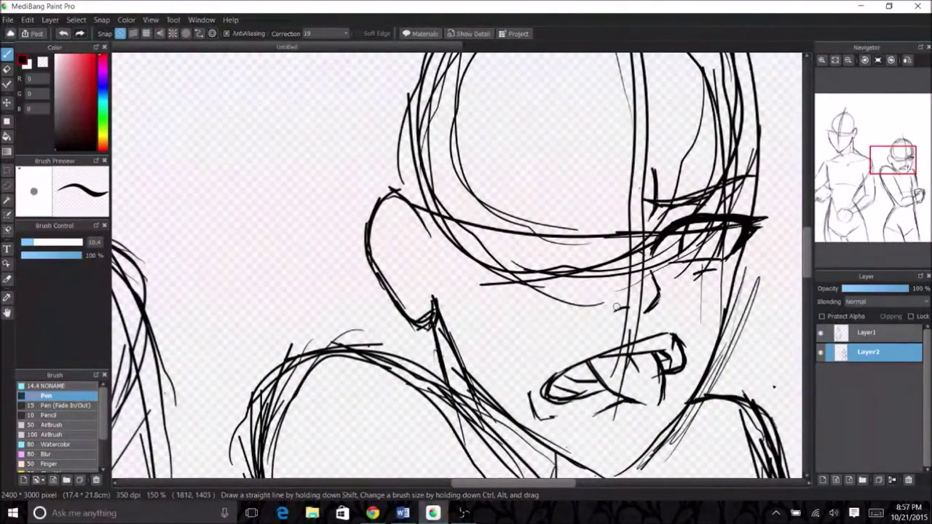
pyautogui.moveTo(588, 236); pyautogui.dragTo(521, 234)
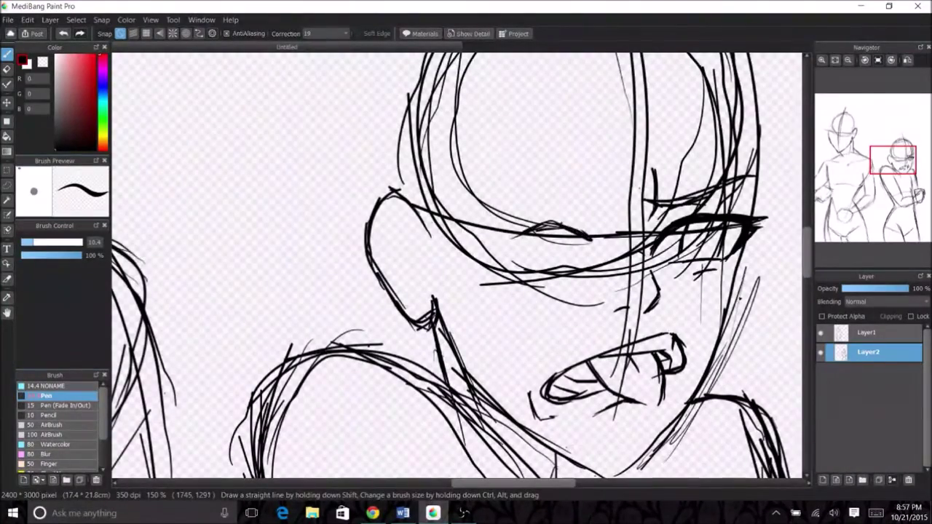
pyautogui.moveTo(594, 222); pyautogui.dragTo(493, 200)
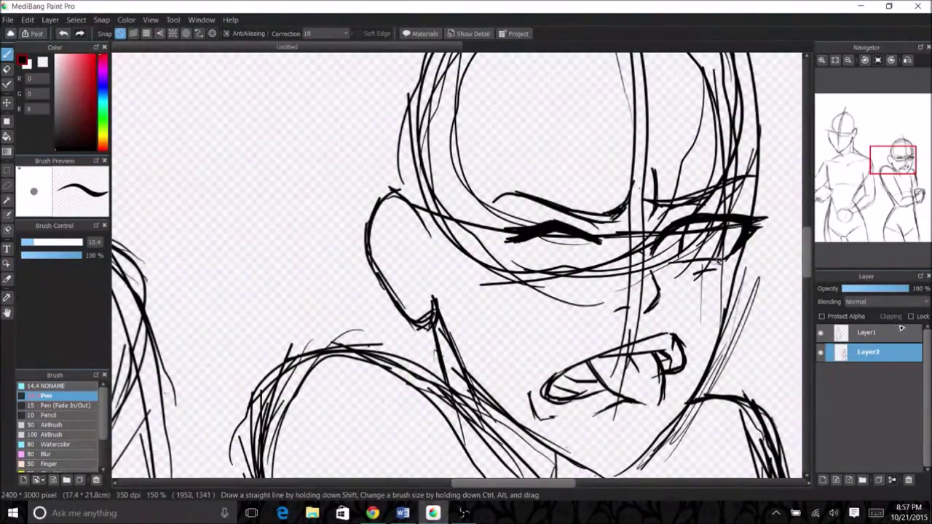
# Step: Switch to Chrome and search 8tracks for rwby playlists tagged ruby rose, browsing through the playlists
pyautogui.click(372, 513)
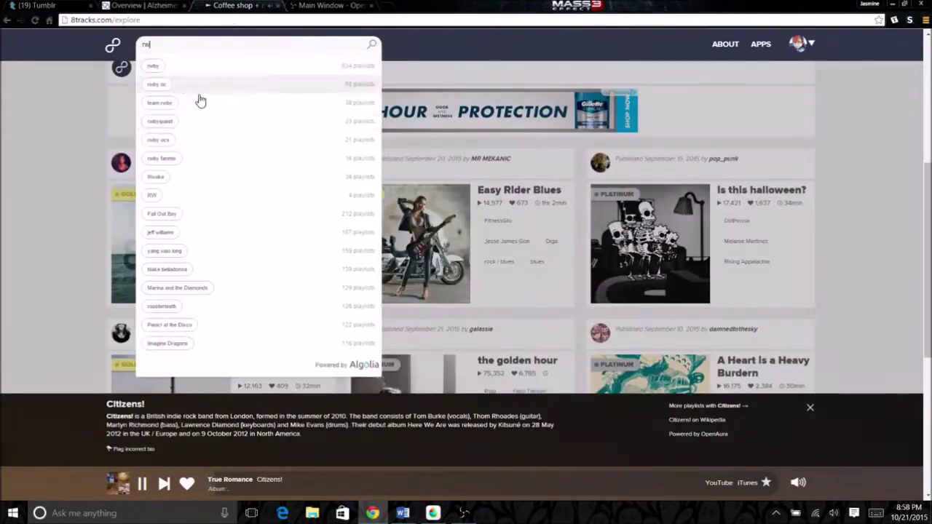
pyautogui.click(197, 98)
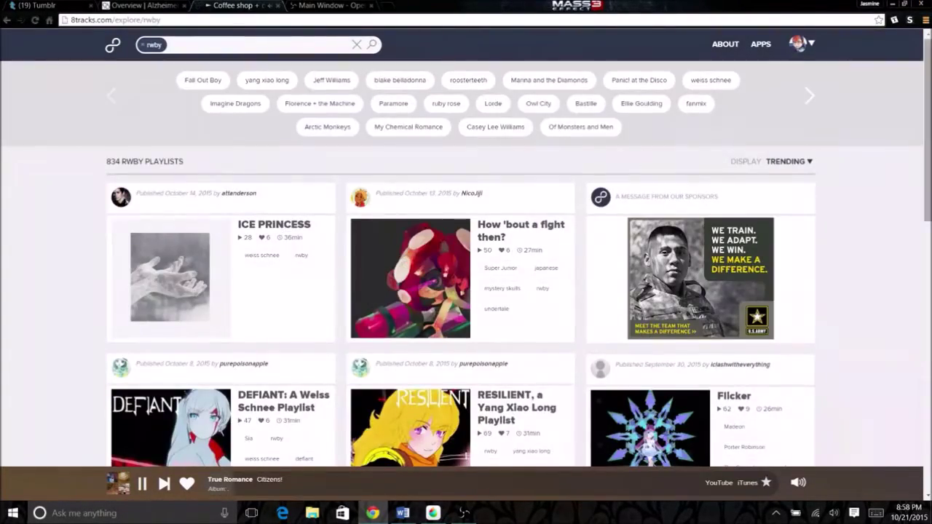
pyautogui.scroll(-20, 588, 339)
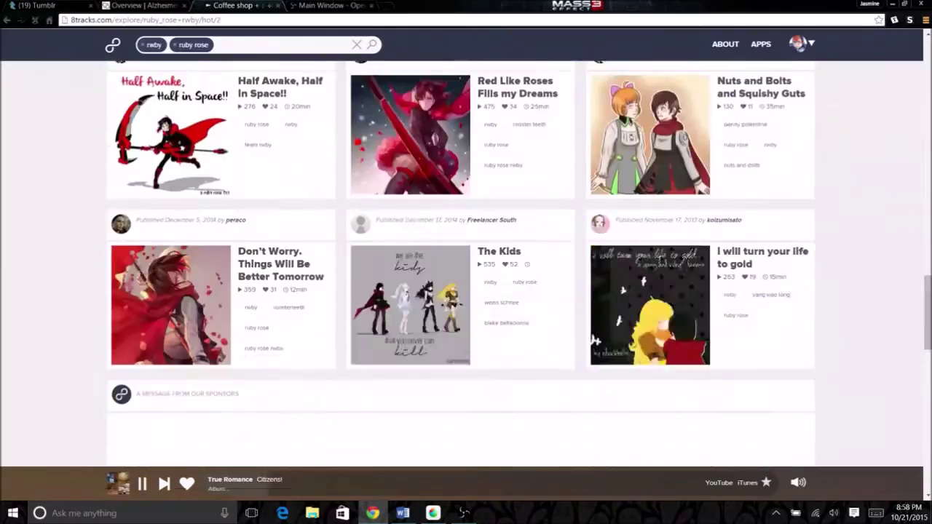
pyautogui.scroll(-20, 461, 265)
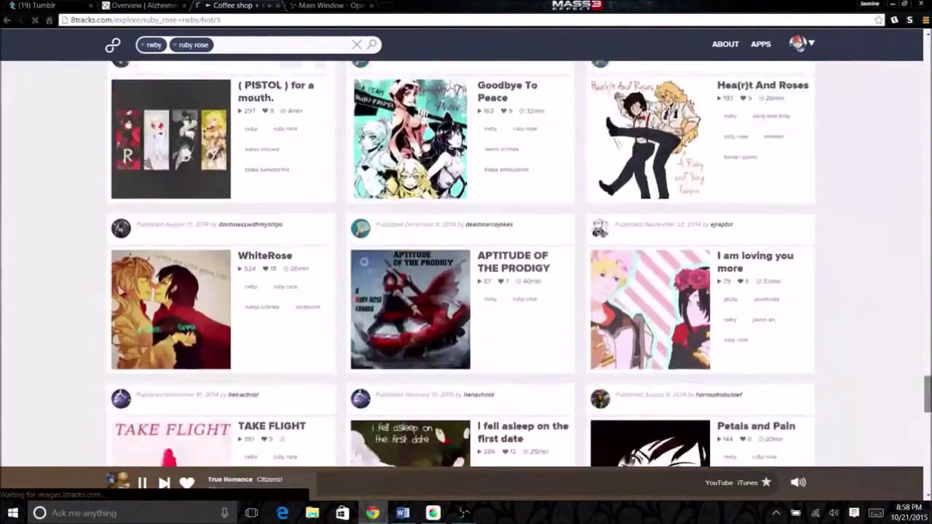
pyautogui.scroll(-10, 461, 266)
pyautogui.click(761, 109)
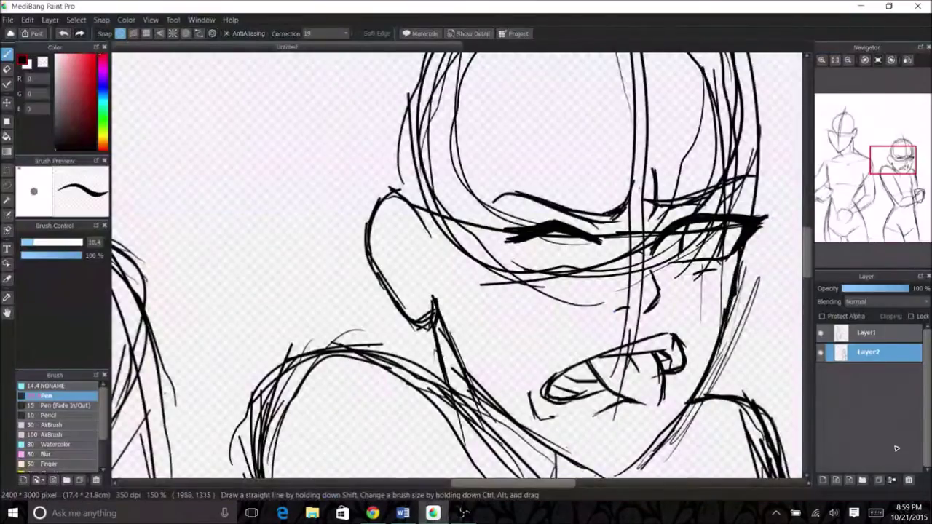
# Step: Return to MediBang Paint Pro and sketch the second figure's long bangs sweeping down across the forehead and brows
pyautogui.scroll(-3, 754, 429)
pyautogui.scroll(4, 754, 429)
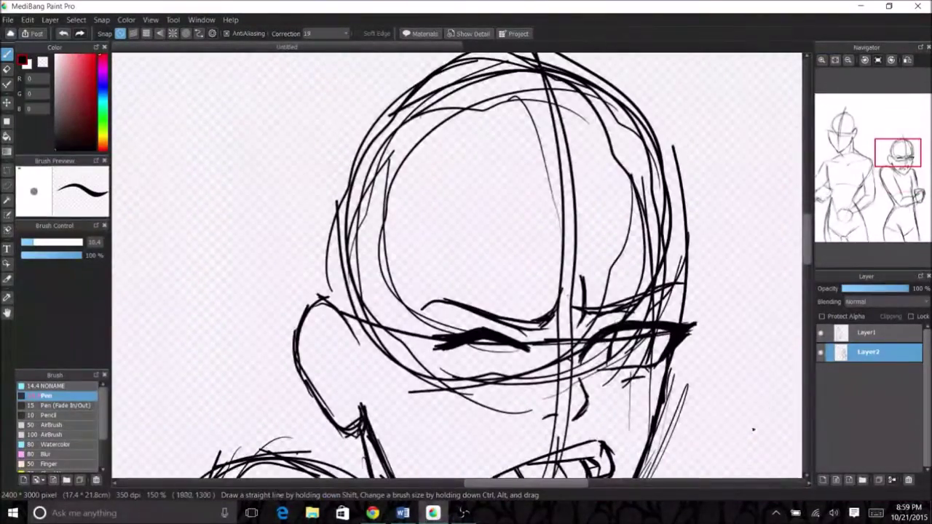
pyautogui.moveTo(648, 138); pyautogui.dragTo(586, 324)
pyautogui.moveTo(590, 123); pyautogui.dragTo(535, 379)
pyautogui.moveTo(597, 145); pyautogui.dragTo(466, 305)
pyautogui.moveTo(583, 197); pyautogui.dragTo(393, 367)
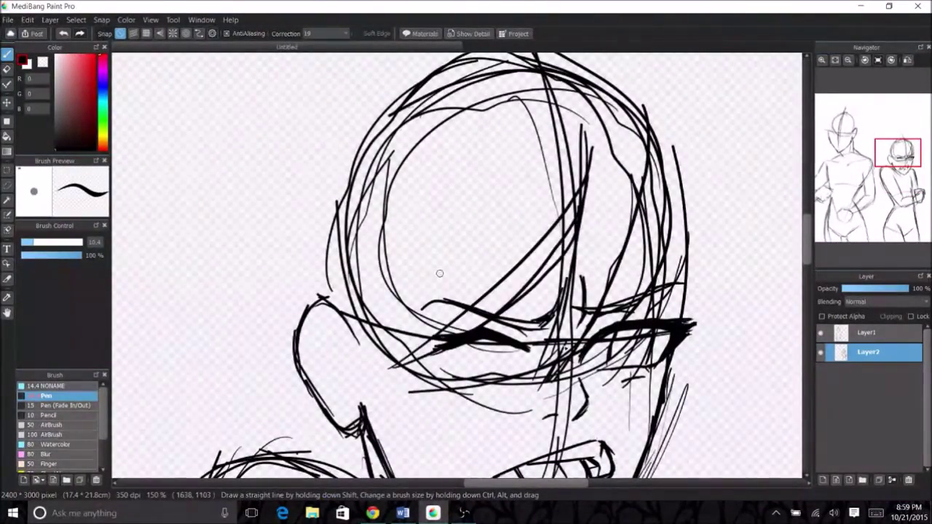
# Step: Sketch hair strands from the crown down the side of the second figure's face in front of the ear
pyautogui.moveTo(504, 125); pyautogui.dragTo(404, 440)
pyautogui.moveTo(411, 233); pyautogui.dragTo(382, 444)
pyautogui.moveTo(397, 284); pyautogui.dragTo(382, 418)
pyautogui.scroll(-2, 509, 328)
pyautogui.moveTo(415, 284); pyautogui.dragTo(404, 408)
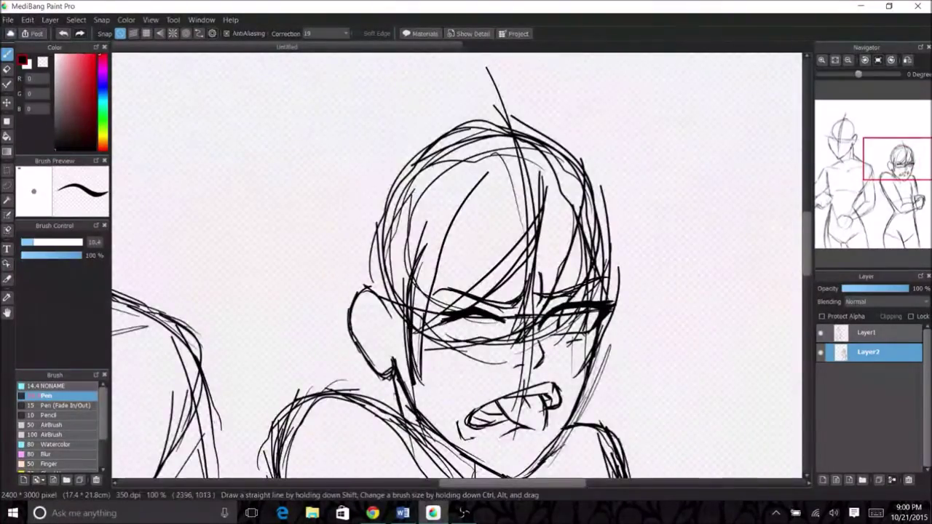
# Step: Extend the second figure's side lock past the jaw toward the shoulder
pyautogui.scroll(-2, 741, 375)
pyautogui.moveTo(586, 218); pyautogui.dragTo(604, 375)
pyautogui.moveTo(568, 284); pyautogui.dragTo(626, 383)
pyautogui.moveTo(612, 346); pyautogui.dragTo(640, 386)
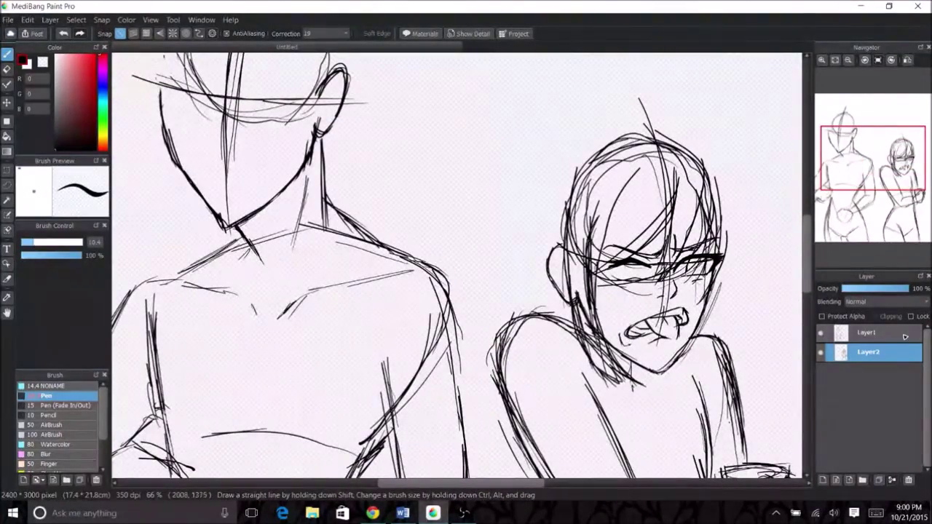
pyautogui.hotkey('alt', 'Tab')
pyautogui.hotkey('alt', 'Tab')
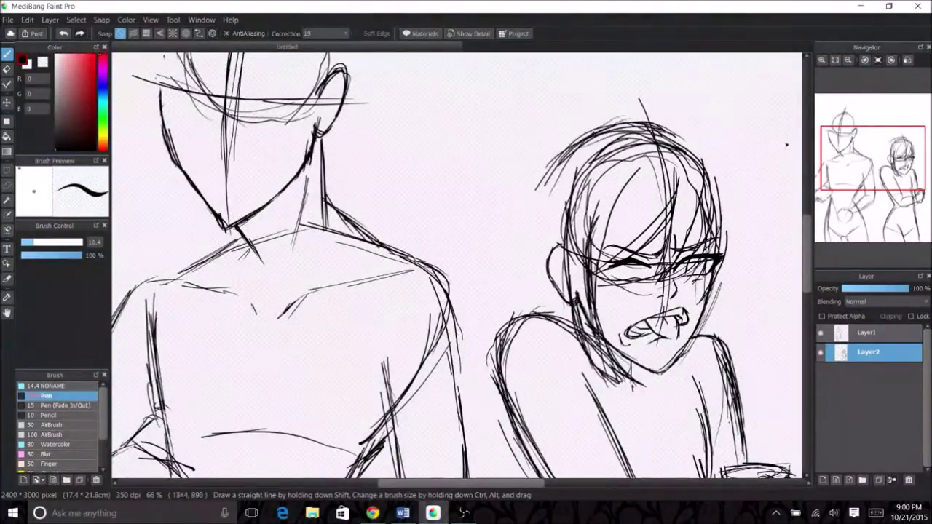
# Step: Erase the construction lines across the top of the second figure's head
pyautogui.press('e')
pyautogui.moveTo(575, 146)
pyautogui.mouseDown()
pyautogui.moveTo(793, 169)
pyautogui.moveTo(641, 145)
pyautogui.mouseUp()
pyautogui.press('b')
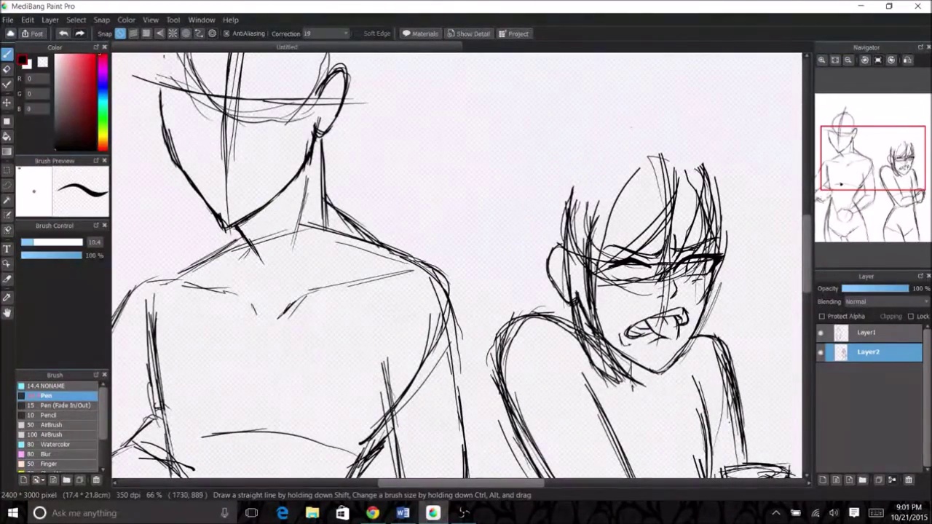
# Step: Sketch the second figure's rounded hair crown and the outer hair flaring down behind the ear
pyautogui.moveTo(539, 182); pyautogui.dragTo(670, 139)
pyautogui.moveTo(575, 139); pyautogui.dragTo(509, 276)
pyautogui.moveTo(604, 120); pyautogui.dragTo(666, 127)
pyautogui.moveTo(579, 131); pyautogui.dragTo(688, 149)
pyautogui.moveTo(536, 188)
pyautogui.mouseDown()
pyautogui.moveTo(499, 271)
pyautogui.moveTo(515, 315)
pyautogui.mouseUp()
pyautogui.moveTo(566, 259); pyautogui.dragTo(524, 294)
pyautogui.moveTo(546, 205); pyautogui.dragTo(521, 295)
pyautogui.moveTo(573, 127); pyautogui.dragTo(491, 261)
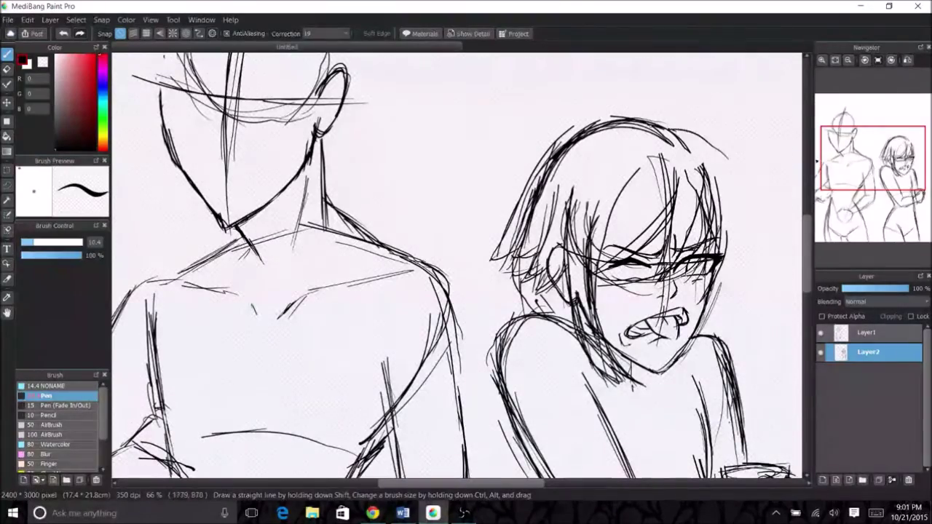
# Step: Extend the second figure's hair from the crown down the far side of the face
pyautogui.moveTo(560, 116); pyautogui.dragTo(677, 146)
pyautogui.moveTo(847, 208); pyautogui.dragTo(695, 154)
pyautogui.moveTo(525, 88); pyautogui.dragTo(597, 197)
pyautogui.moveTo(575, 123); pyautogui.dragTo(593, 240)
pyautogui.moveTo(524, 91)
pyautogui.mouseDown()
pyautogui.moveTo(586, 156)
pyautogui.moveTo(601, 241)
pyautogui.mouseUp()
# Step: Erase the rough outer hair strokes behind the second figure's ear
pyautogui.press('e')
pyautogui.moveTo(386, 109); pyautogui.dragTo(357, 226)
pyautogui.moveTo(379, 80); pyautogui.dragTo(327, 204)
pyautogui.press('b')
# Step: Redraw the second figure's outer hair with jagged pointed tips and add strands beside the face
pyautogui.moveTo(463, 71); pyautogui.dragTo(394, 124)
pyautogui.moveTo(393, 110); pyautogui.dragTo(346, 188)
pyautogui.moveTo(380, 153); pyautogui.dragTo(346, 190)
pyautogui.moveTo(426, 91); pyautogui.dragTo(382, 153)
pyautogui.moveTo(349, 191)
pyautogui.mouseDown()
pyautogui.moveTo(373, 215)
pyautogui.moveTo(363, 270)
pyautogui.mouseUp()
pyautogui.moveTo(484, 112); pyautogui.dragTo(441, 259)
pyautogui.moveTo(419, 169); pyautogui.dragTo(409, 277)
pyautogui.moveTo(447, 264); pyautogui.dragTo(473, 324)
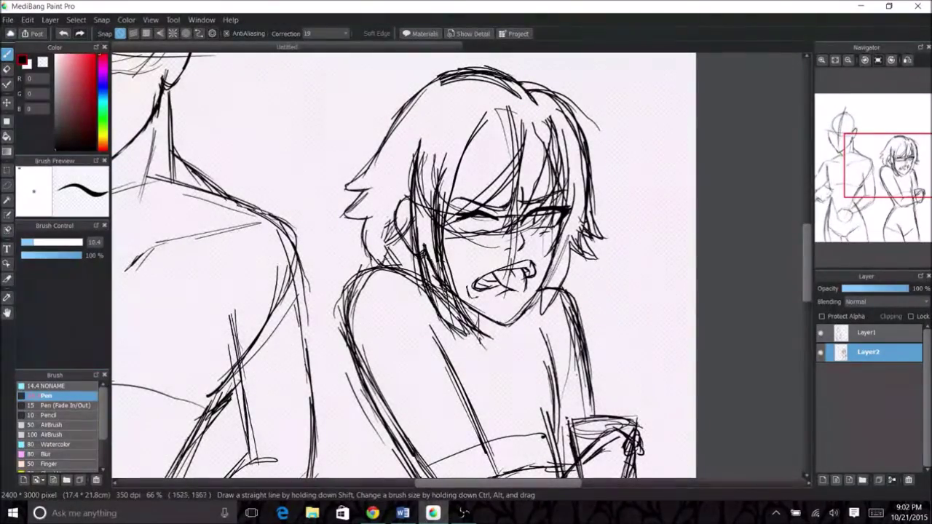
# Step: Fill out the second figure's bangs with extra strands and reinforce the hair outline from the crown to its pointed tips
pyautogui.moveTo(482, 101); pyautogui.dragTo(510, 203)
pyautogui.moveTo(551, 125); pyautogui.dragTo(540, 221)
pyautogui.moveTo(522, 169); pyautogui.dragTo(510, 214)
pyautogui.moveTo(400, 120); pyautogui.dragTo(542, 67)
pyautogui.moveTo(440, 86); pyautogui.dragTo(336, 191)
pyautogui.moveTo(338, 189); pyautogui.dragTo(373, 217)
# Step: Sketch a collar shape over the second figure's near shoulder and neck lines below the chin
pyautogui.click(822, 60)
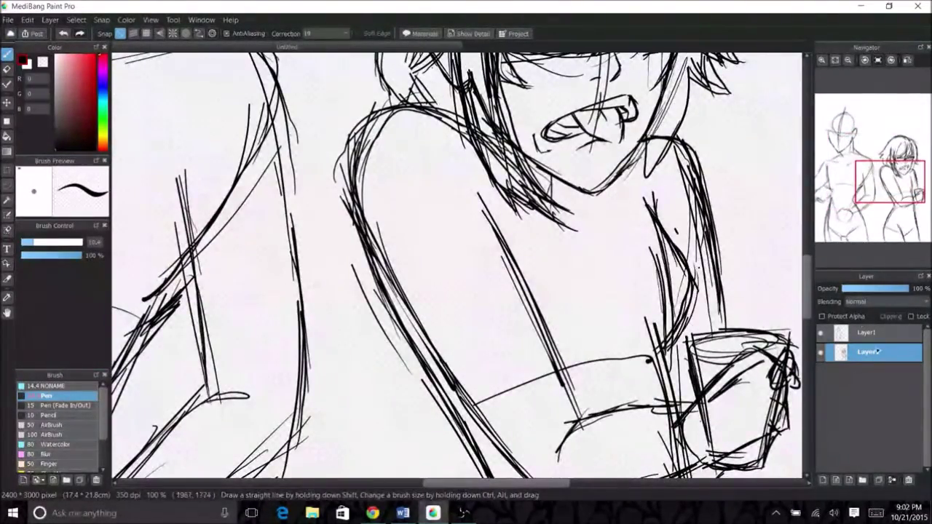
pyautogui.moveTo(514, 149); pyautogui.dragTo(411, 208)
pyautogui.moveTo(399, 154); pyautogui.dragTo(296, 175)
pyautogui.moveTo(311, 144); pyautogui.dragTo(280, 191)
pyautogui.moveTo(506, 220); pyautogui.dragTo(462, 246)
pyautogui.moveTo(589, 211); pyautogui.dragTo(576, 253)
pyautogui.moveTo(516, 234); pyautogui.dragTo(498, 263)
pyautogui.moveTo(556, 246); pyautogui.dragTo(546, 301)
pyautogui.moveTo(584, 246); pyautogui.dragTo(575, 288)
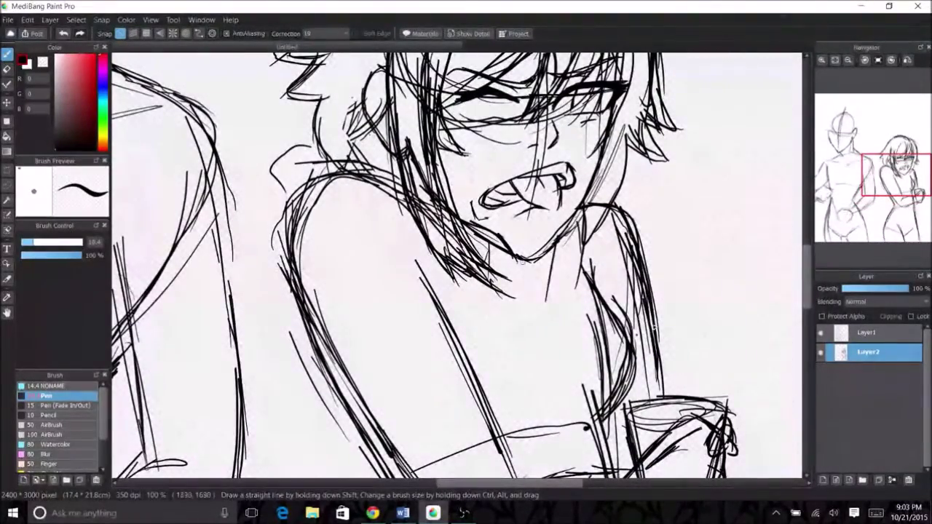
# Step: Sketch clothing lines over the second figure's near shoulder and down the outside of the far arm
pyautogui.moveTo(284, 189); pyautogui.dragTo(279, 220)
pyautogui.moveTo(616, 246); pyautogui.dragTo(628, 288)
pyautogui.moveTo(614, 201); pyautogui.dragTo(656, 313)
pyautogui.moveTo(654, 304); pyautogui.dragTo(668, 378)
pyautogui.moveTo(592, 270); pyautogui.dragTo(630, 337)
pyautogui.moveTo(422, 182); pyautogui.dragTo(281, 300)
pyautogui.moveTo(277, 194); pyautogui.dragTo(291, 260)
# Step: Add sleeve folds around the second figure's near elbow and a pendant-like loop hanging at the neckline
pyautogui.moveTo(283, 264); pyautogui.dragTo(332, 332)
pyautogui.moveTo(402, 279); pyautogui.dragTo(472, 371)
pyautogui.moveTo(476, 386); pyautogui.dragTo(517, 465)
pyautogui.moveTo(467, 349)
pyautogui.mouseDown()
pyautogui.moveTo(574, 178)
pyautogui.moveTo(635, 289)
pyautogui.mouseUp()
pyautogui.moveTo(670, 281)
pyautogui.mouseDown()
pyautogui.moveTo(610, 347)
pyautogui.moveTo(484, 324)
pyautogui.mouseUp()
pyautogui.moveTo(466, 260); pyautogui.dragTo(434, 338)
pyautogui.moveTo(458, 285); pyautogui.dragTo(568, 268)
pyautogui.moveTo(576, 246)
pyautogui.mouseDown()
pyautogui.moveTo(648, 303)
pyautogui.moveTo(417, 400)
pyautogui.mouseUp()
pyautogui.moveTo(573, 225); pyautogui.dragTo(662, 210)
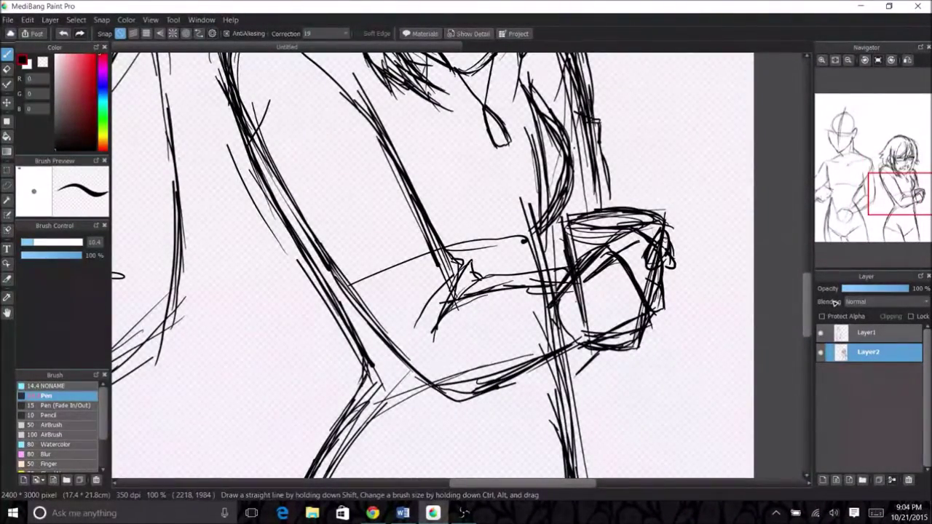
pyautogui.moveTo(900, 194); pyautogui.dragTo(890, 162)
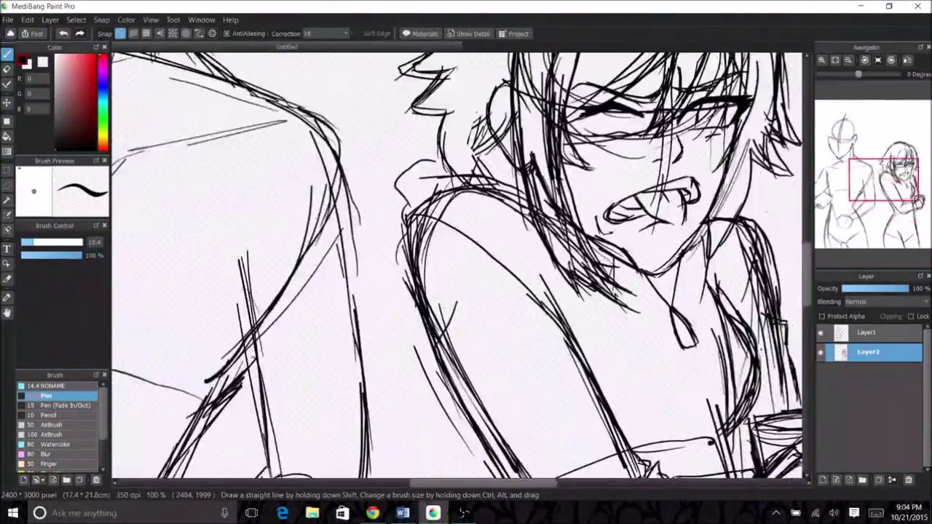
pyautogui.scroll(-2, 890, 162)
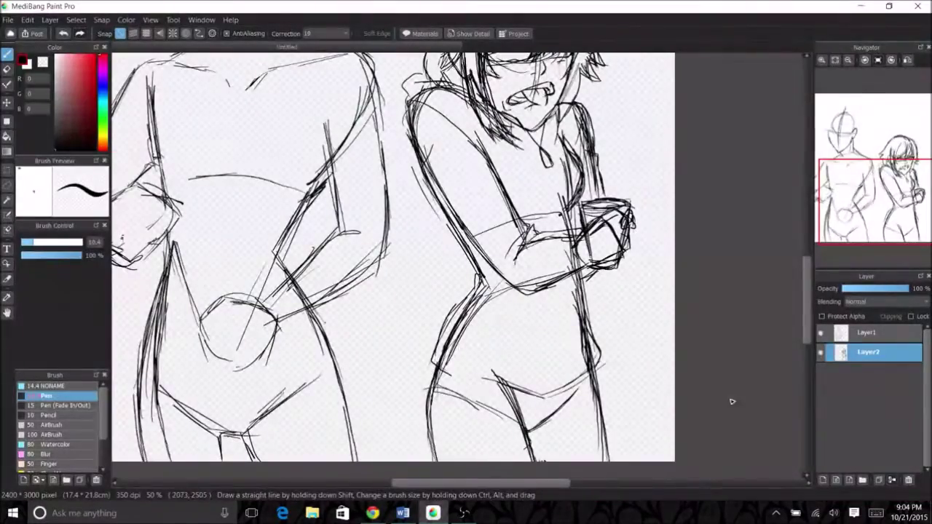
pyautogui.scroll(2, 730, 395)
pyautogui.scroll(-3, 456, 266)
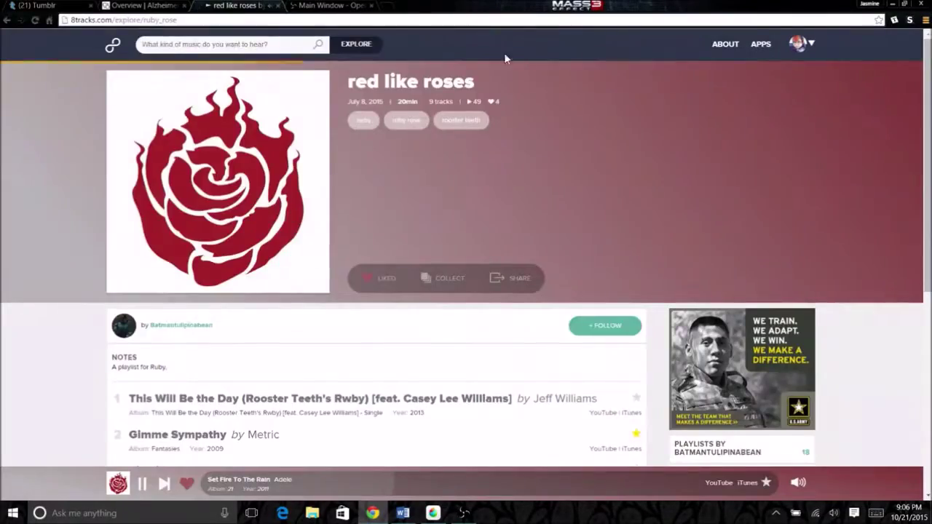
# Step: Browse 8tracks playlists in Chrome filtered by the tags ruby rose and rwby
pyautogui.click(406, 120)
pyautogui.click(210, 77)
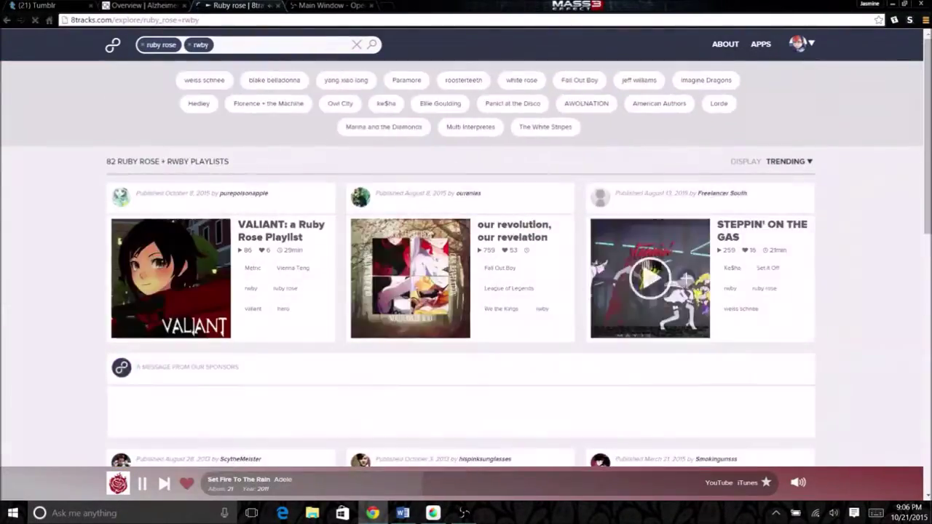
pyautogui.scroll(-5, 466, 291)
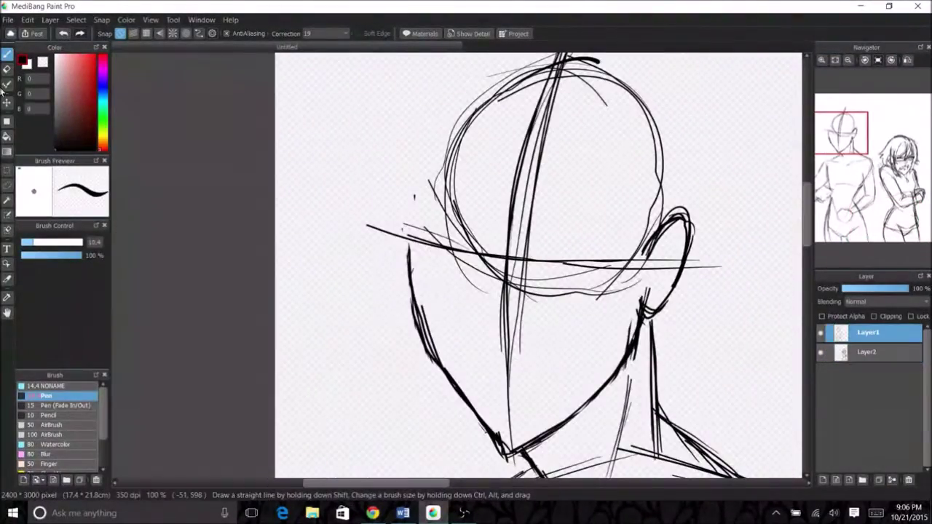
# Step: Reinforce the first figure's far jawline from the cheek down to the chin
pyautogui.moveTo(466, 408)
pyautogui.mouseDown()
pyautogui.moveTo(408, 240)
pyautogui.moveTo(457, 402)
pyautogui.moveTo(484, 428)
pyautogui.mouseUp()
pyautogui.moveTo(409, 258); pyautogui.dragTo(448, 394)
pyautogui.moveTo(510, 437); pyautogui.dragTo(414, 350)
pyautogui.moveTo(403, 297)
pyautogui.mouseDown()
pyautogui.moveTo(409, 310)
pyautogui.moveTo(482, 259)
pyautogui.mouseUp()
pyautogui.moveTo(430, 316); pyautogui.dragTo(499, 249)
pyautogui.moveTo(402, 303); pyautogui.dragTo(407, 309)
pyautogui.hotkey('ctrl', 'z')
pyautogui.hotkey('ctrl', 'z')
pyautogui.hotkey('ctrl', 'z')
pyautogui.hotkey('ctrl', 'z')
# Step: Sketch a slanted open grin with a teeth line on the first figure and add a small nose above it
pyautogui.scroll(3, 408, 248)
pyautogui.moveTo(371, 253); pyautogui.dragTo(596, 139)
pyautogui.moveTo(372, 257)
pyautogui.mouseDown()
pyautogui.moveTo(409, 292)
pyautogui.moveTo(599, 138)
pyautogui.mouseUp()
pyautogui.moveTo(440, 213); pyautogui.dragTo(567, 165)
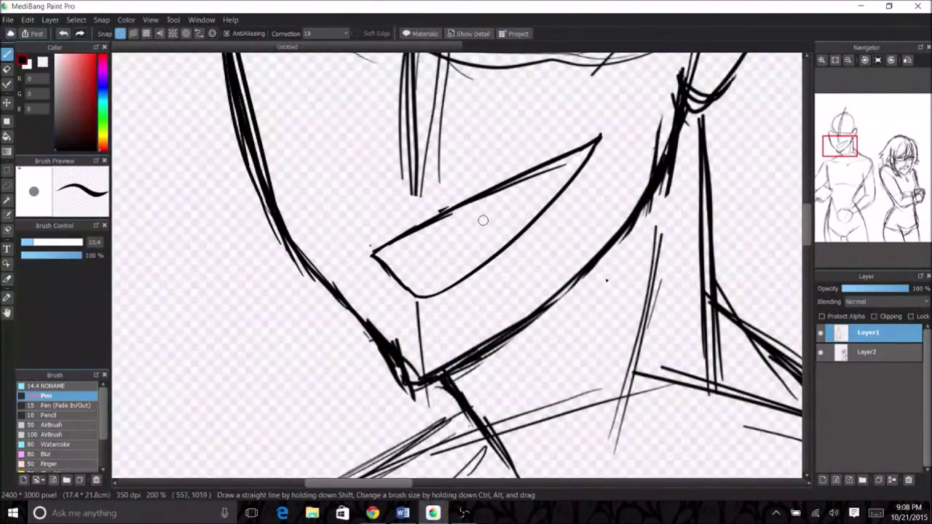
pyautogui.moveTo(485, 222); pyautogui.dragTo(376, 290)
pyautogui.moveTo(408, 260)
pyautogui.mouseDown()
pyautogui.moveTo(393, 280)
pyautogui.moveTo(461, 477)
pyautogui.mouseUp()
# Step: Sketch the first figure's far eye with its upper lid, iris lines and a short brow
pyautogui.hotkey('ctrl', '-')
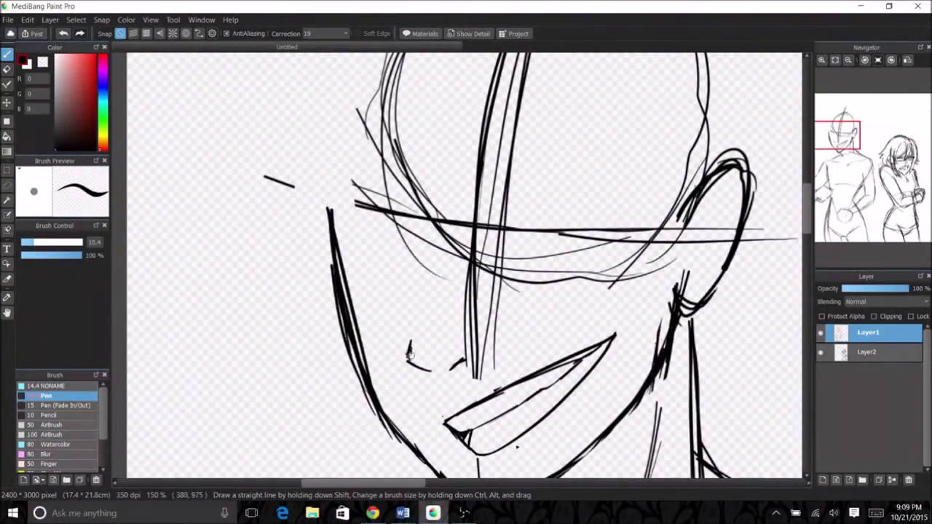
pyautogui.moveTo(370, 195)
pyautogui.mouseDown()
pyautogui.moveTo(405, 235)
pyautogui.moveTo(335, 201)
pyautogui.mouseUp()
pyautogui.moveTo(366, 207); pyautogui.dragTo(370, 234)
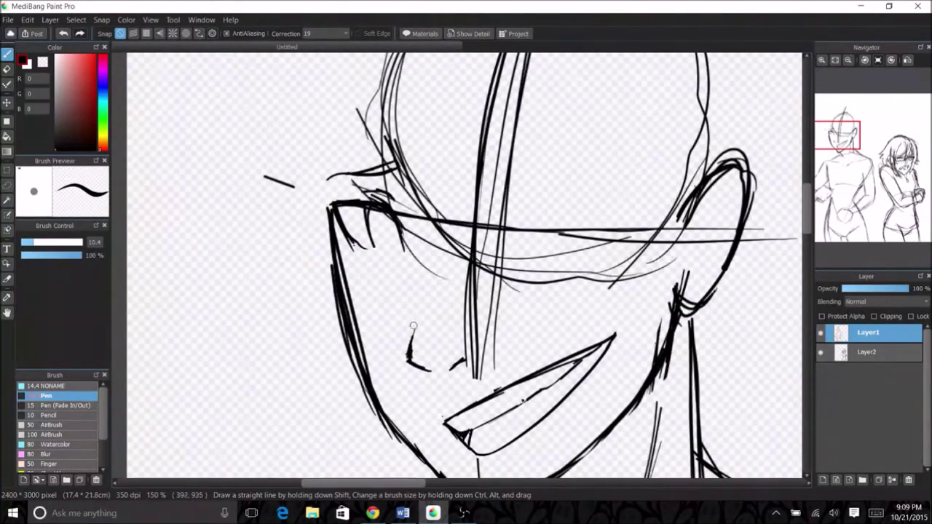
# Step: Select the first figure's nose and shift it slightly upward
pyautogui.click(7, 213)
pyautogui.moveTo(408, 321); pyautogui.dragTo(466, 364)
pyautogui.click(76, 20)
pyautogui.click(7, 183)
pyautogui.press('b')
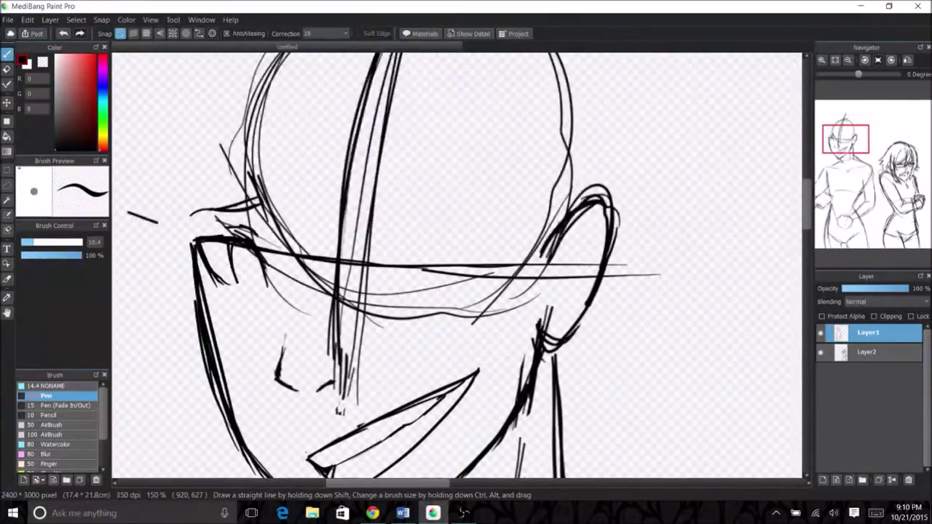
# Step: Draw the first figure's near eye with a thick upper lid, iris and lower lid, and close the far eye's lower lid
pyautogui.moveTo(386, 261)
pyautogui.mouseDown()
pyautogui.moveTo(494, 240)
pyautogui.moveTo(517, 260)
pyautogui.mouseUp()
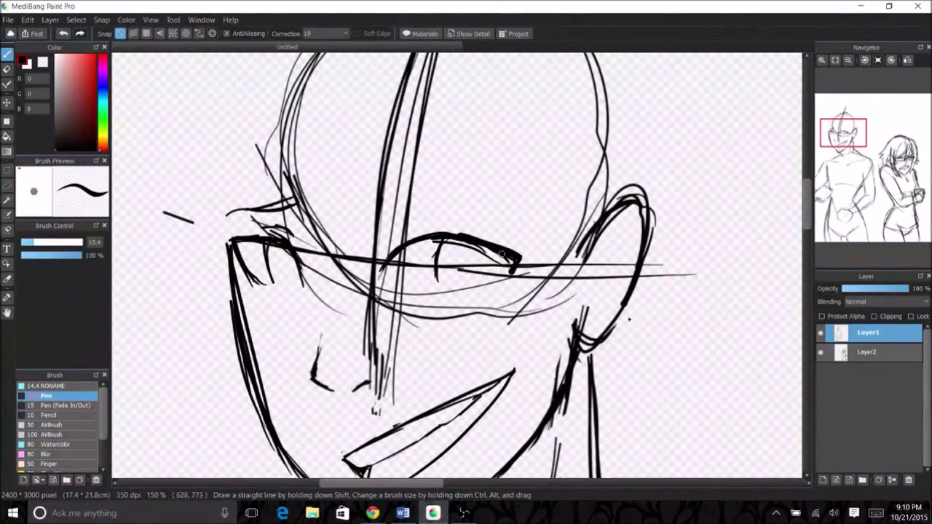
pyautogui.moveTo(386, 260)
pyautogui.mouseDown()
pyautogui.moveTo(486, 252)
pyautogui.moveTo(431, 284)
pyautogui.mouseUp()
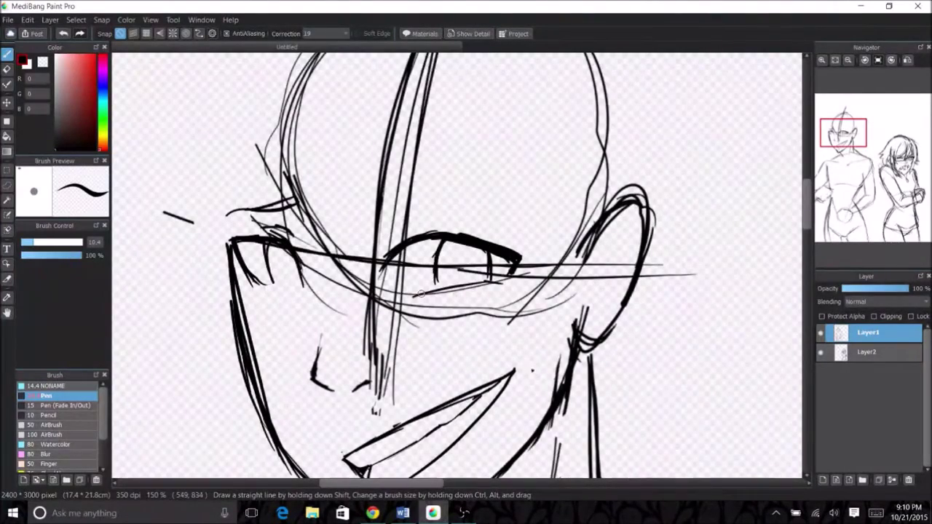
pyautogui.moveTo(250, 281); pyautogui.dragTo(290, 287)
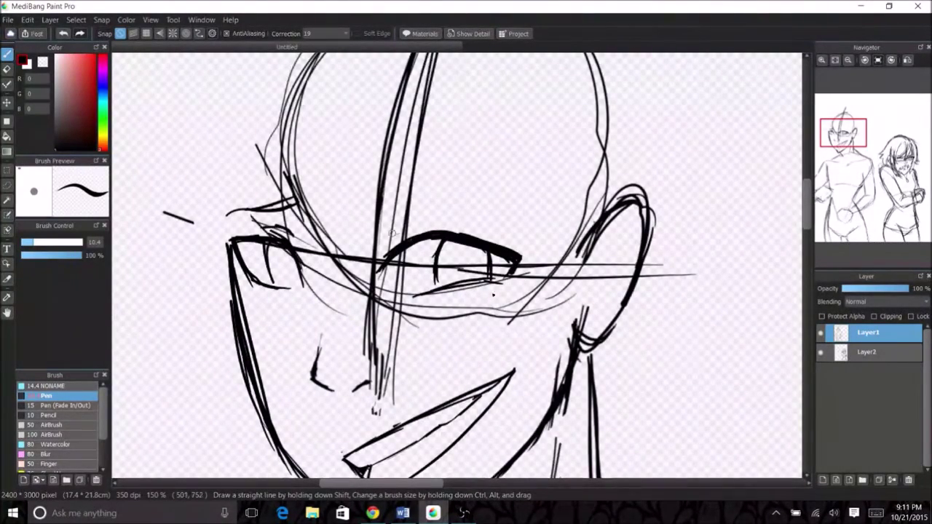
# Step: Draw the first figure's near eyebrow with a frown crease and erase the guide lines crossing it
pyautogui.moveTo(369, 223)
pyautogui.mouseDown()
pyautogui.moveTo(436, 271)
pyautogui.moveTo(444, 252)
pyautogui.moveTo(589, 244)
pyautogui.moveTo(420, 258)
pyautogui.moveTo(576, 227)
pyautogui.mouseUp()
pyautogui.press('e')
pyautogui.press('p')
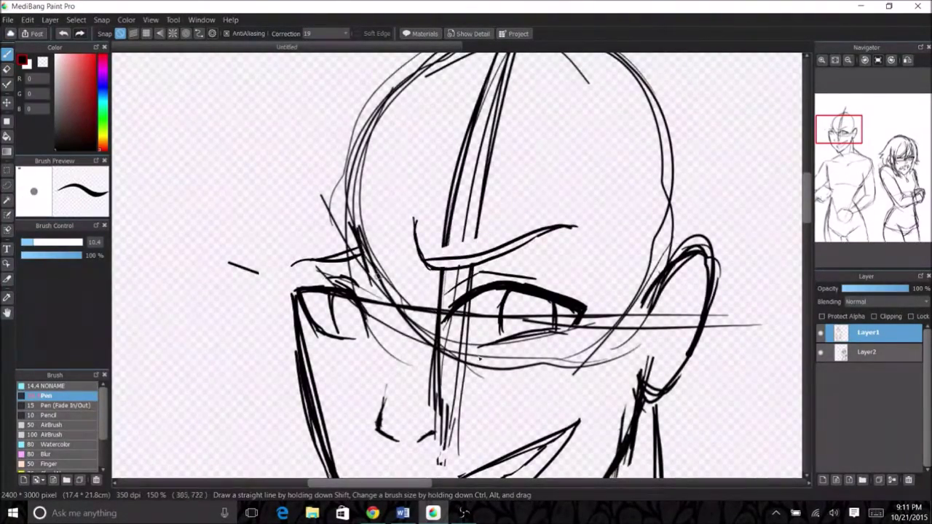
pyautogui.scroll(-3, 479, 358)
pyautogui.scroll(3, 531, 260)
# Step: Erase the first figure's slanted mouth and redraw it as a wide open grin with a teeth line
pyautogui.press('e')
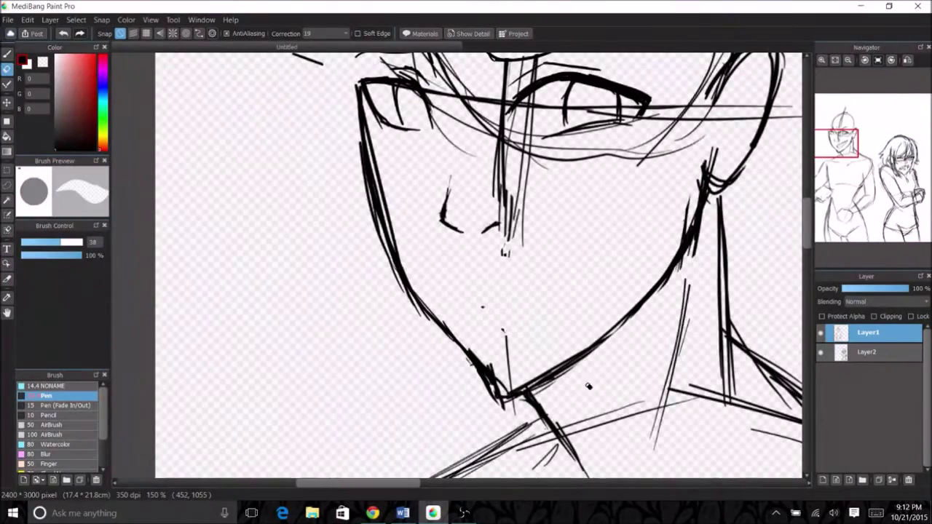
pyautogui.moveTo(508, 336); pyautogui.dragTo(495, 386)
pyautogui.press('p')
pyautogui.moveTo(618, 214)
pyautogui.mouseDown()
pyautogui.moveTo(464, 291)
pyautogui.moveTo(512, 335)
pyautogui.moveTo(619, 213)
pyautogui.mouseUp()
pyautogui.hotkey('ctrl', 'z')
pyautogui.moveTo(509, 336); pyautogui.dragTo(618, 212)
pyautogui.moveTo(471, 306)
pyautogui.mouseDown()
pyautogui.moveTo(591, 244)
pyautogui.moveTo(464, 303)
pyautogui.moveTo(493, 329)
pyautogui.mouseUp()
pyautogui.scroll(-5, 578, 253)
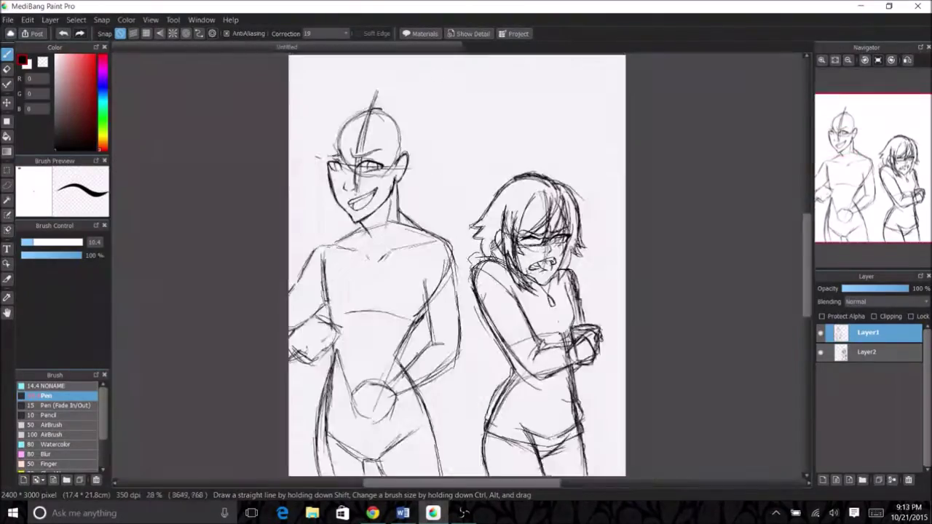
# Step: Sketch the collar flap over the first figure's far shoulder, running from the chin to a pointed tip
pyautogui.scroll(5, 492, 267)
pyautogui.moveTo(343, 364); pyautogui.dragTo(502, 273)
pyautogui.moveTo(348, 359); pyautogui.dragTo(493, 267)
pyautogui.moveTo(386, 289); pyautogui.dragTo(425, 343)
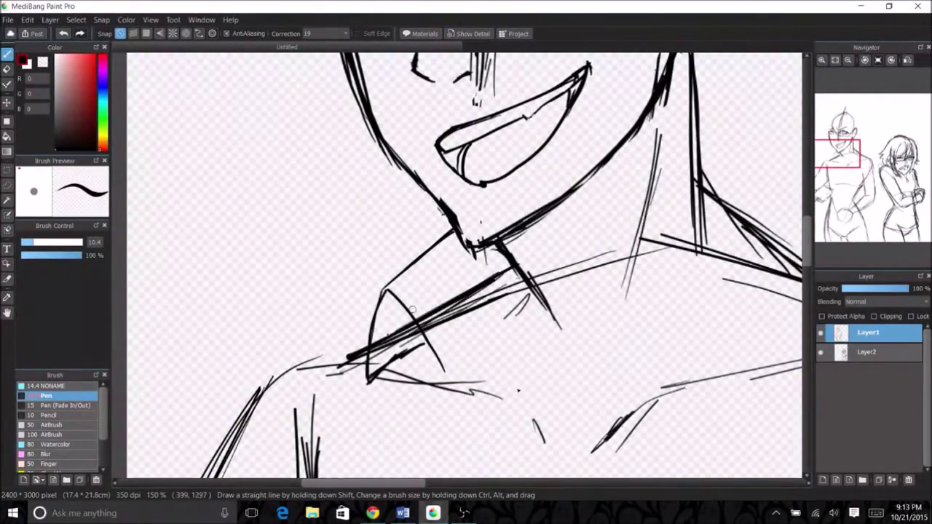
pyautogui.moveTo(568, 290); pyautogui.dragTo(247, 435)
pyautogui.moveTo(499, 248); pyautogui.dragTo(438, 325)
pyautogui.moveTo(540, 269); pyautogui.dragTo(456, 378)
pyautogui.moveTo(456, 378); pyautogui.dragTo(643, 170)
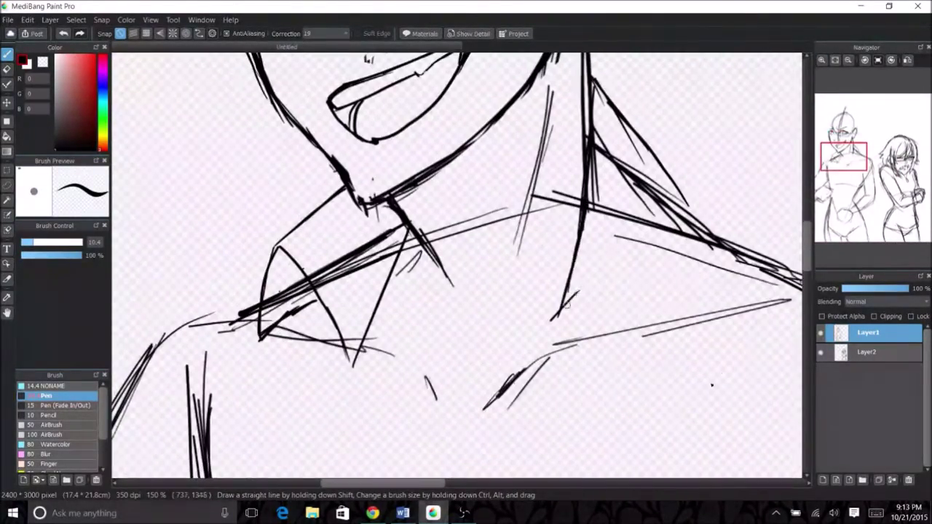
# Step: Draw the first figure's near collar flap and a curved necklace hanging between the two flaps
pyautogui.moveTo(590, 199); pyautogui.dragTo(551, 323)
pyautogui.moveTo(551, 319); pyautogui.dragTo(710, 320)
pyautogui.moveTo(631, 129); pyautogui.dragTo(717, 326)
pyautogui.moveTo(402, 248); pyautogui.dragTo(432, 417)
pyautogui.moveTo(428, 412); pyautogui.dragTo(557, 259)
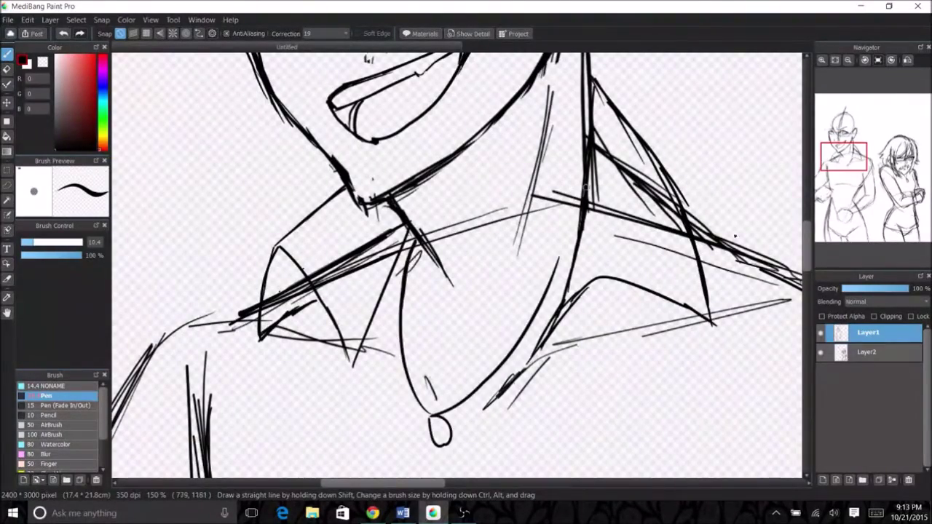
# Step: Outline the pointed shirt opening below the first figure's collar and reinforce its near edge
pyautogui.moveTo(558, 465); pyautogui.dragTo(640, 248)
pyautogui.moveTo(431, 146); pyautogui.dragTo(481, 279)
pyautogui.moveTo(426, 142); pyautogui.dragTo(470, 270)
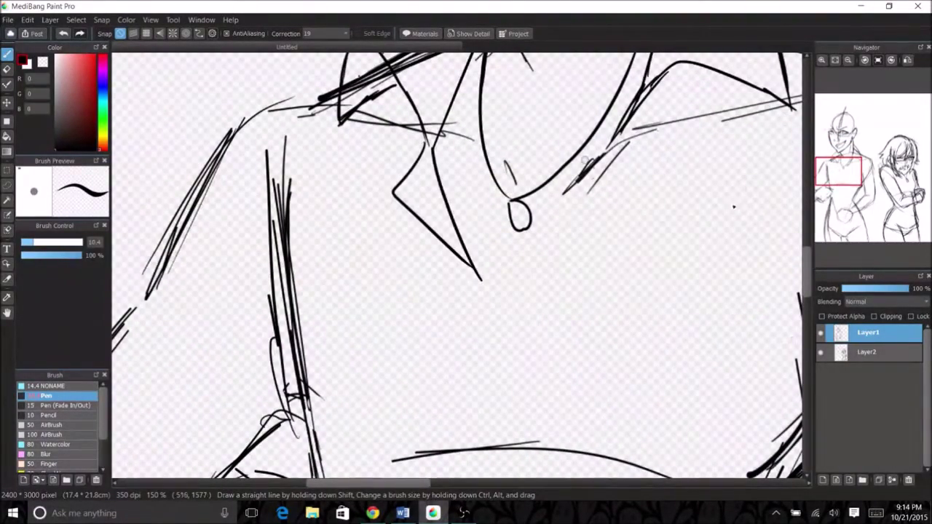
pyautogui.moveTo(628, 139); pyautogui.dragTo(562, 191)
pyautogui.moveTo(605, 156); pyautogui.dragTo(564, 191)
# Step: Sketch apron straps down from the first figure's shoulders with a curved upper edge across the chest
pyautogui.scroll(-5, 477, 257)
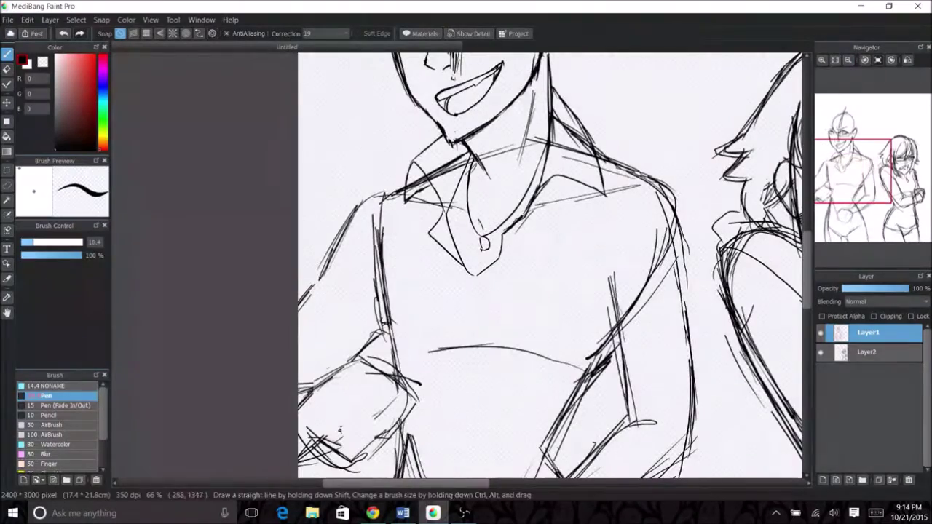
pyautogui.moveTo(565, 176); pyautogui.dragTo(535, 278)
pyautogui.moveTo(552, 206); pyautogui.dragTo(529, 296)
pyautogui.moveTo(610, 161); pyautogui.dragTo(575, 317)
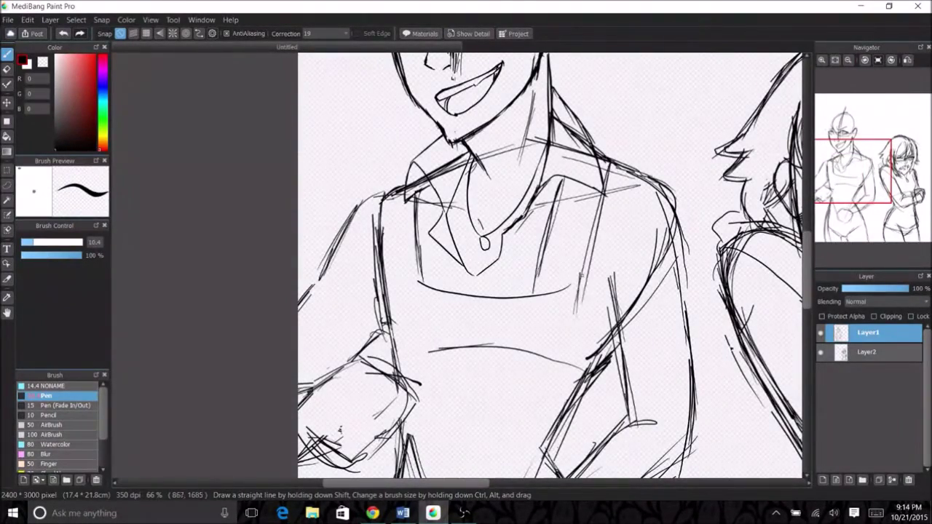
# Step: Draw a curved hem across the first figure's waist with small fabric folds at both sides
pyautogui.moveTo(724, 364); pyautogui.dragTo(685, 204)
pyautogui.moveTo(442, 350); pyautogui.dragTo(478, 309)
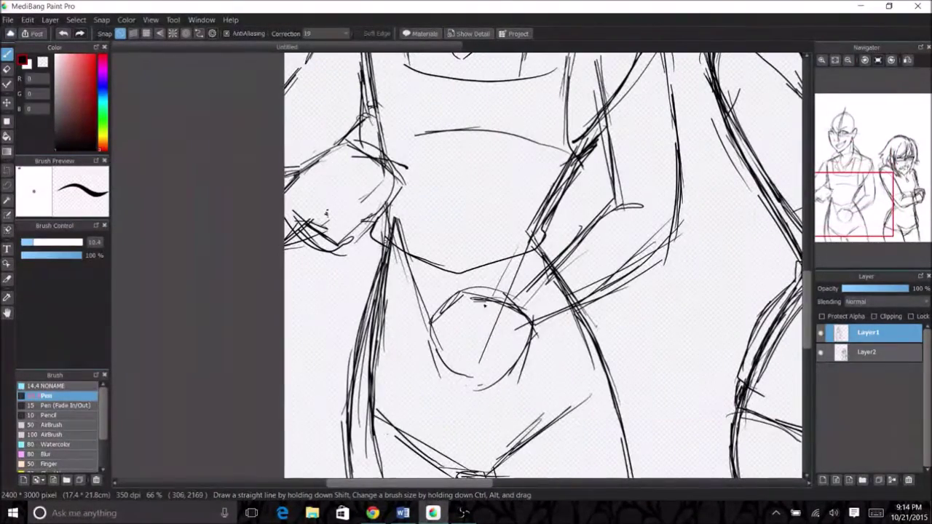
pyautogui.moveTo(579, 350)
pyautogui.mouseDown()
pyautogui.moveTo(511, 260)
pyautogui.moveTo(536, 211)
pyautogui.mouseUp()
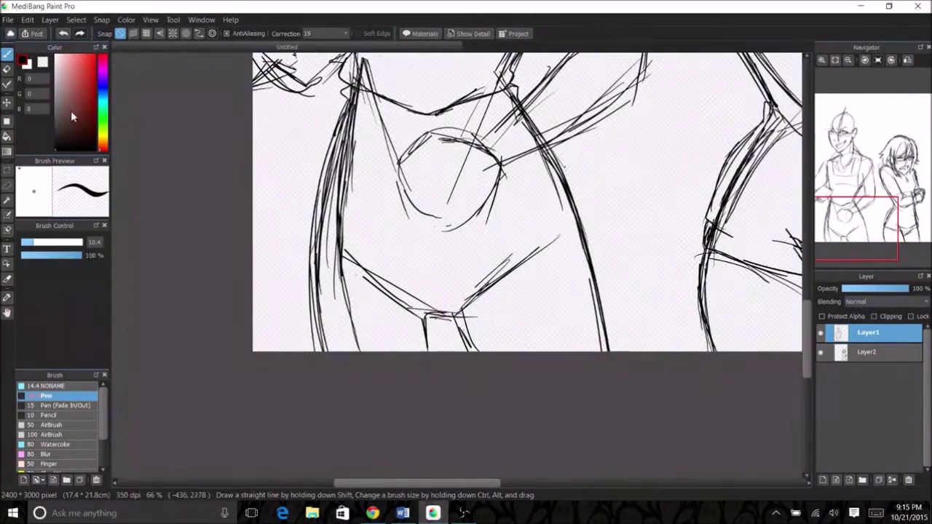
# Step: Erase the hip, waist and chest lines from the first figure's torso and add apron tie strokes beside the near hip
pyautogui.press('e')
pyautogui.moveTo(502, 263); pyautogui.dragTo(436, 342)
pyautogui.moveTo(539, 248); pyautogui.dragTo(453, 340)
pyautogui.moveTo(420, 299); pyautogui.dragTo(328, 503)
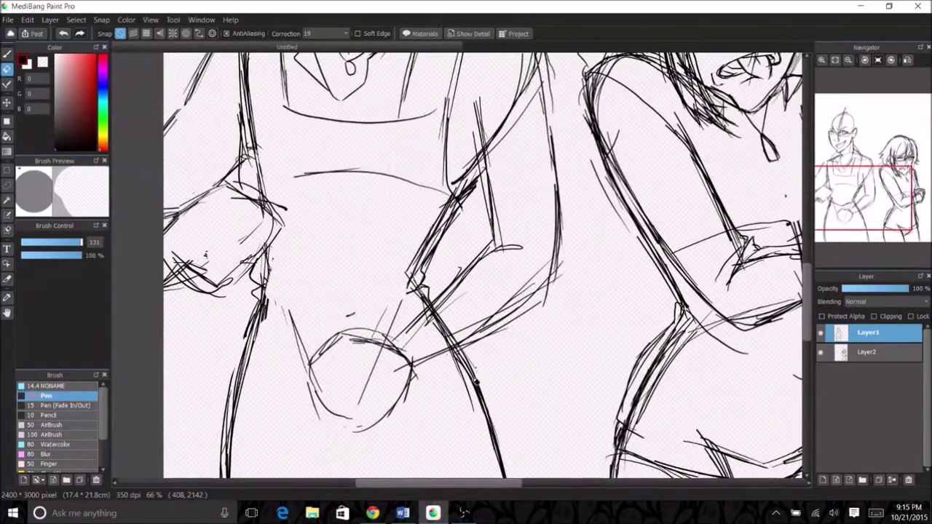
pyautogui.press('b')
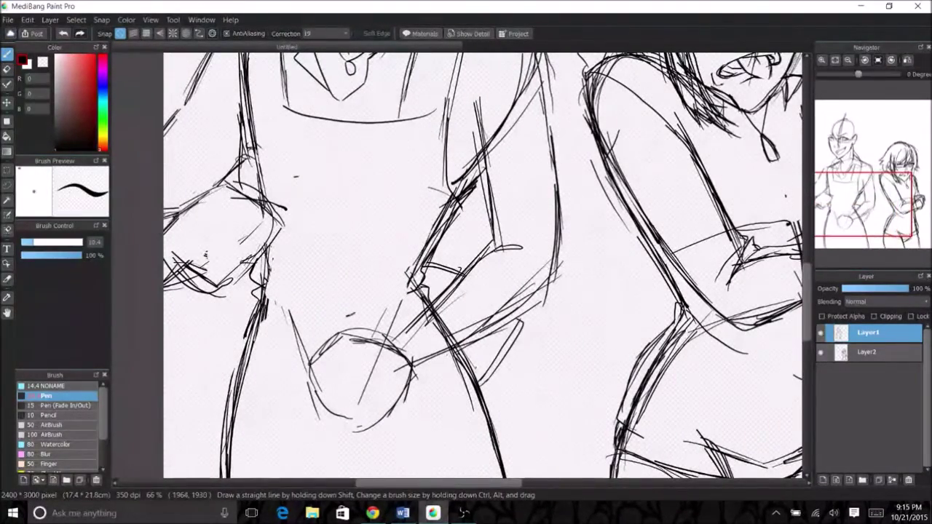
# Step: Draw a rectangular name tag lettered SUN below the apron's upper edge on the first figure's chest
pyautogui.click(821, 60)
pyautogui.click(822, 59)
pyautogui.click(865, 60)
pyautogui.moveTo(495, 233); pyautogui.dragTo(582, 284)
pyautogui.moveTo(517, 248); pyautogui.dragTo(575, 255)
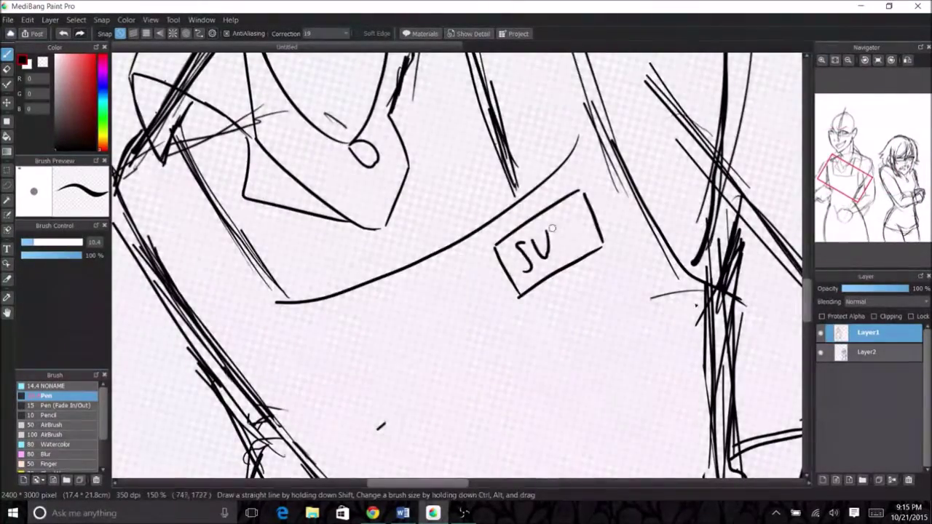
pyautogui.click(834, 59)
pyautogui.click(821, 60)
# Step: Reinforce the first figure's neckline beside the necklace and add a small button below the shirt opening
pyautogui.moveTo(466, 221); pyautogui.dragTo(447, 269)
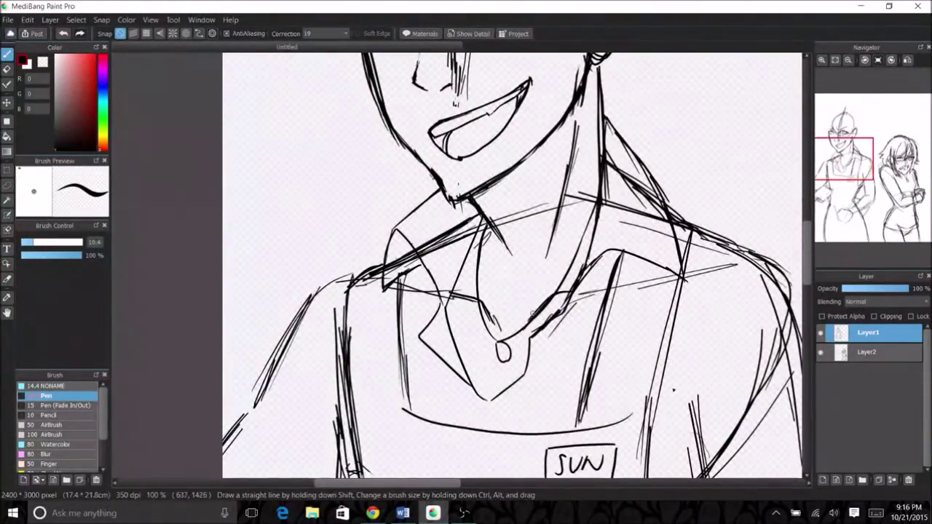
pyautogui.moveTo(531, 314); pyautogui.dragTo(561, 252)
pyautogui.moveTo(490, 358); pyautogui.dragTo(110, 412)
pyautogui.moveTo(466, 445); pyautogui.dragTo(592, 184)
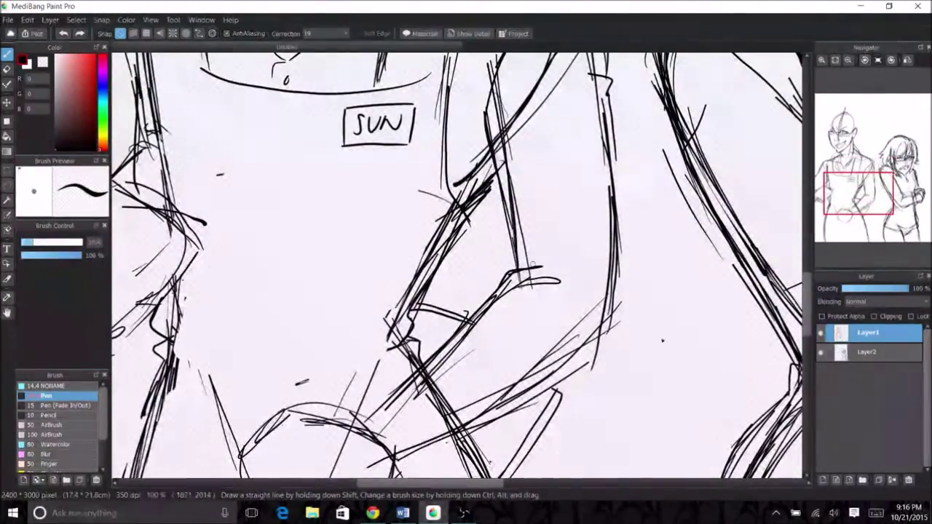
# Step: Define the crook of the first figure's near elbow and sketch sleeve lines on both upper arms
pyautogui.moveTo(525, 276); pyautogui.dragTo(640, 243)
pyautogui.moveTo(502, 280); pyautogui.dragTo(650, 268)
pyautogui.moveTo(538, 352)
pyautogui.mouseDown()
pyautogui.moveTo(460, 363)
pyautogui.moveTo(584, 166)
pyautogui.mouseUp()
pyautogui.moveTo(655, 123); pyautogui.dragTo(590, 196)
pyautogui.moveTo(692, 109); pyautogui.dragTo(651, 161)
pyautogui.moveTo(477, 275); pyautogui.dragTo(728, 521)
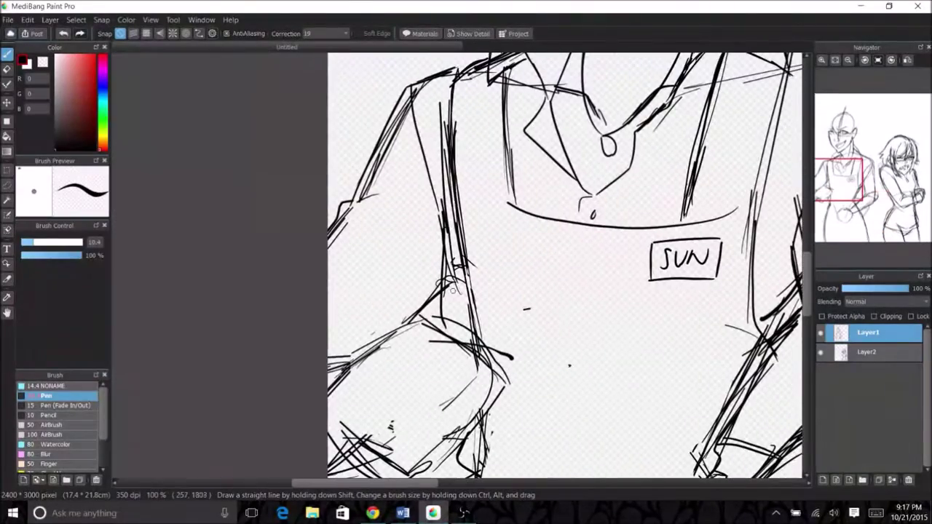
pyautogui.moveTo(520, 269); pyautogui.dragTo(434, 178)
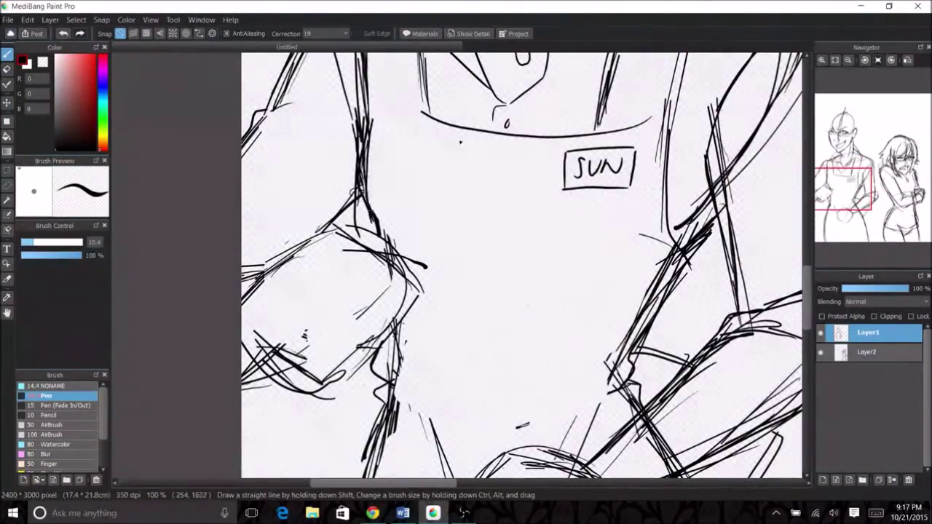
# Step: Erase the first figure's rough far hand and the overlapping lines beside the waist
pyautogui.moveTo(510, 324); pyautogui.dragTo(529, 233)
pyautogui.press('e')
pyautogui.moveTo(407, 219); pyautogui.dragTo(291, 298)
pyautogui.moveTo(437, 146); pyautogui.dragTo(270, 204)
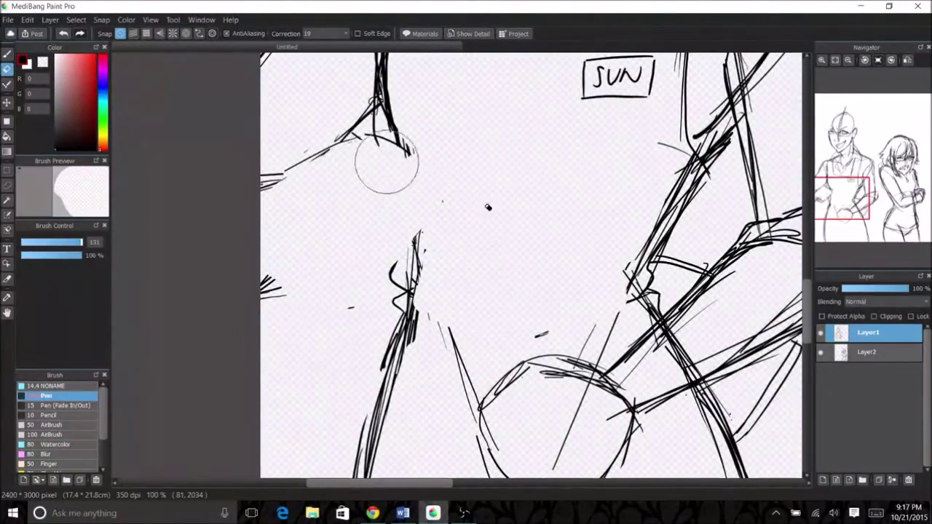
# Step: Redraw the first figure's far hand as a fist with a curved knuckle outline and separate fingers
pyautogui.press('b')
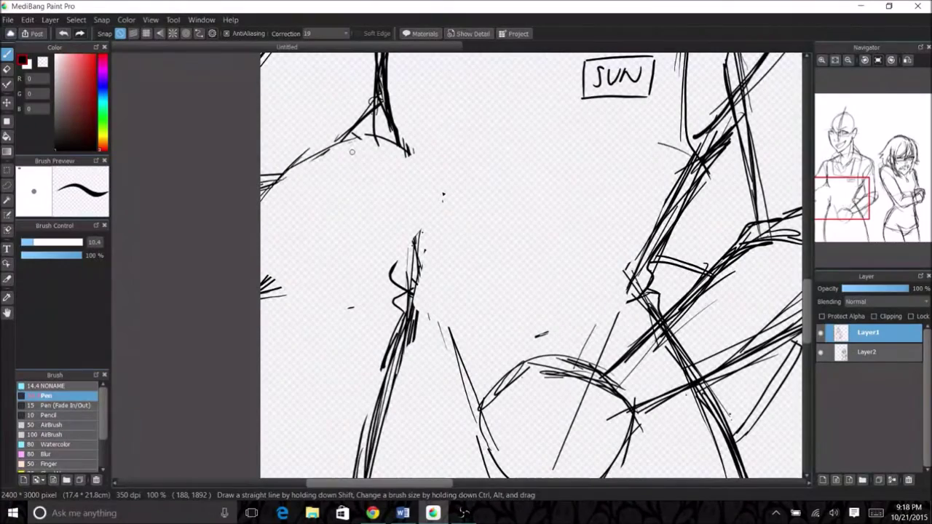
pyautogui.moveTo(352, 138); pyautogui.dragTo(408, 185)
pyautogui.moveTo(261, 295); pyautogui.dragTo(314, 281)
pyautogui.moveTo(285, 234); pyautogui.dragTo(319, 271)
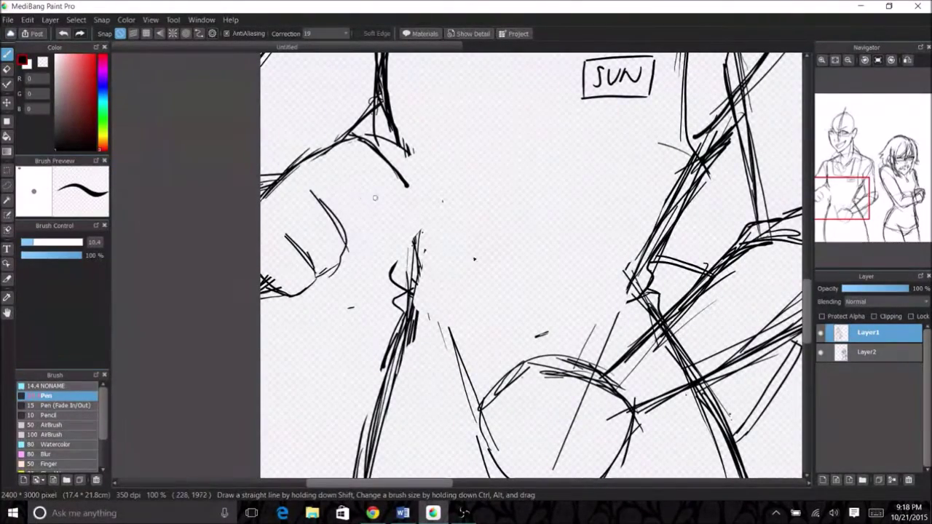
pyautogui.moveTo(399, 140); pyautogui.dragTo(428, 195)
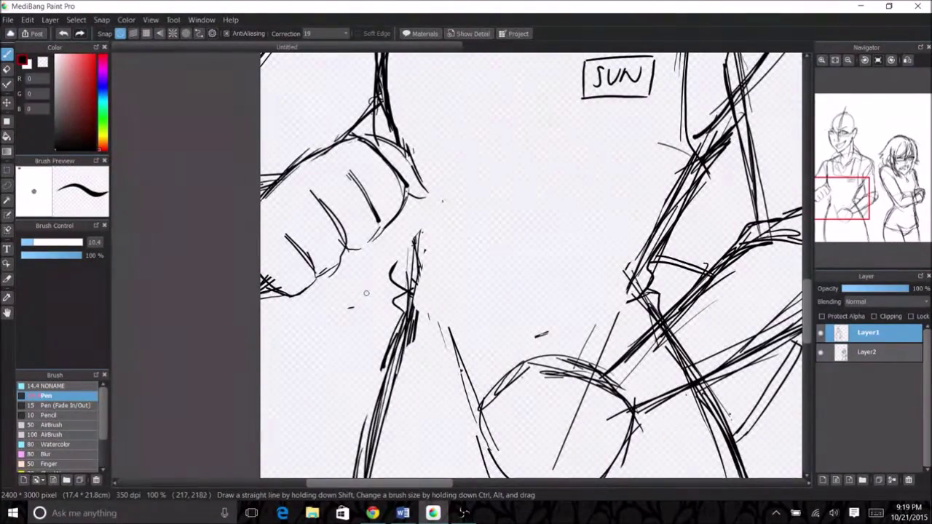
# Step: Select the first figure's far fist and transform it slightly to adjust its size and placement at the wrist
pyautogui.scroll(-3, 442, 200)
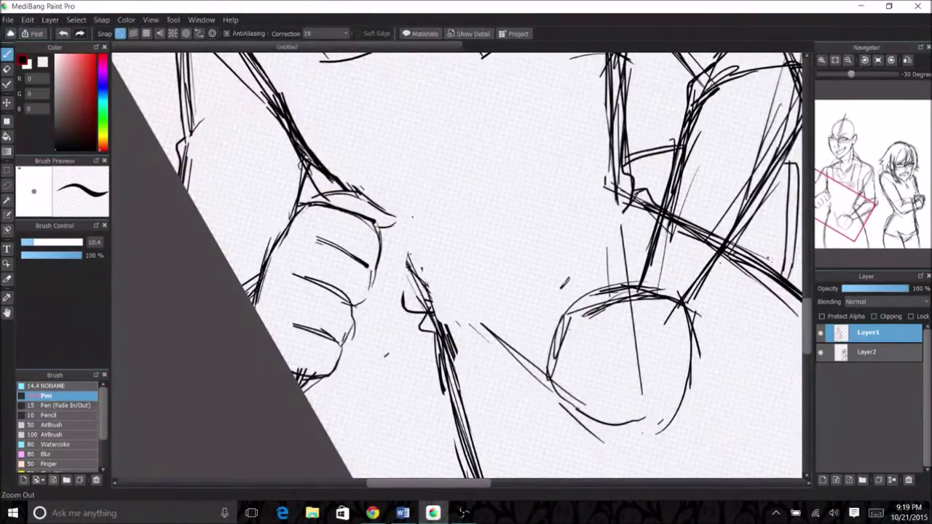
pyautogui.press('m')
pyautogui.moveTo(288, 254); pyautogui.dragTo(464, 294)
pyautogui.hotkey('ctrl', 't')
pyautogui.moveTo(486, 198); pyautogui.dragTo(466, 227)
pyautogui.press('Return')
pyautogui.press('b')
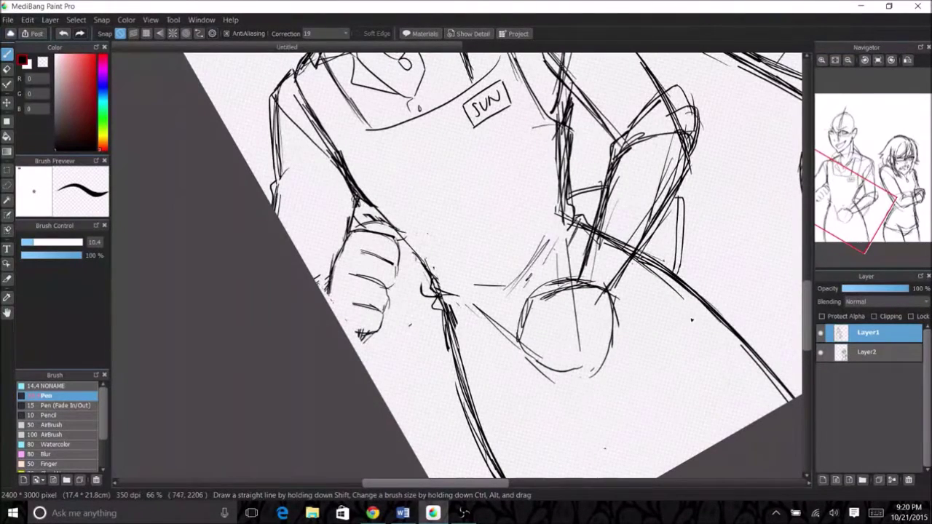
# Step: Sketch a teapot with an oval rim, rounded body and curved spout beside the far fist, then erase the body lines crossing it
pyautogui.moveTo(373, 253); pyautogui.dragTo(357, 335)
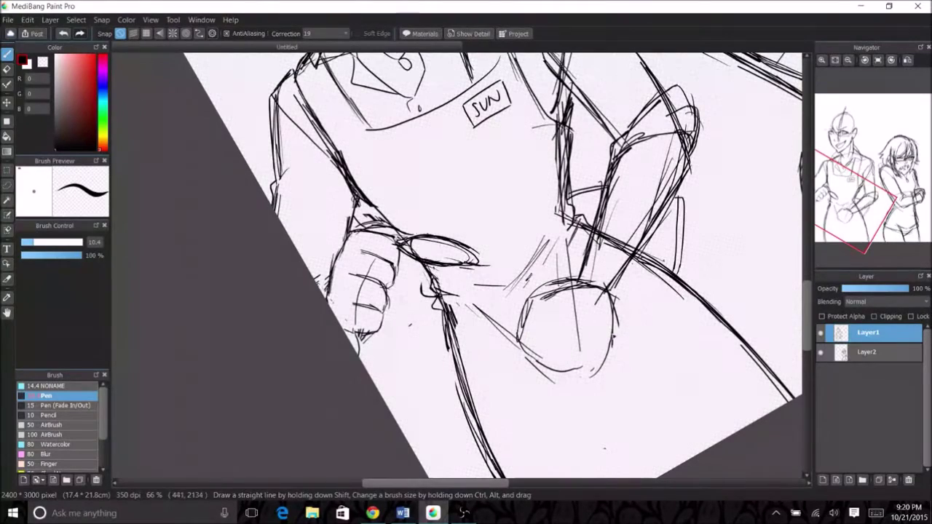
pyautogui.moveTo(474, 269); pyautogui.dragTo(467, 353)
pyautogui.moveTo(365, 337); pyautogui.dragTo(452, 385)
pyautogui.moveTo(497, 268)
pyautogui.mouseDown()
pyautogui.moveTo(461, 341)
pyautogui.moveTo(473, 342)
pyautogui.mouseUp()
pyautogui.moveTo(485, 255)
pyautogui.mouseDown()
pyautogui.moveTo(451, 309)
pyautogui.moveTo(474, 367)
pyautogui.mouseUp()
pyautogui.moveTo(463, 244); pyautogui.dragTo(459, 292)
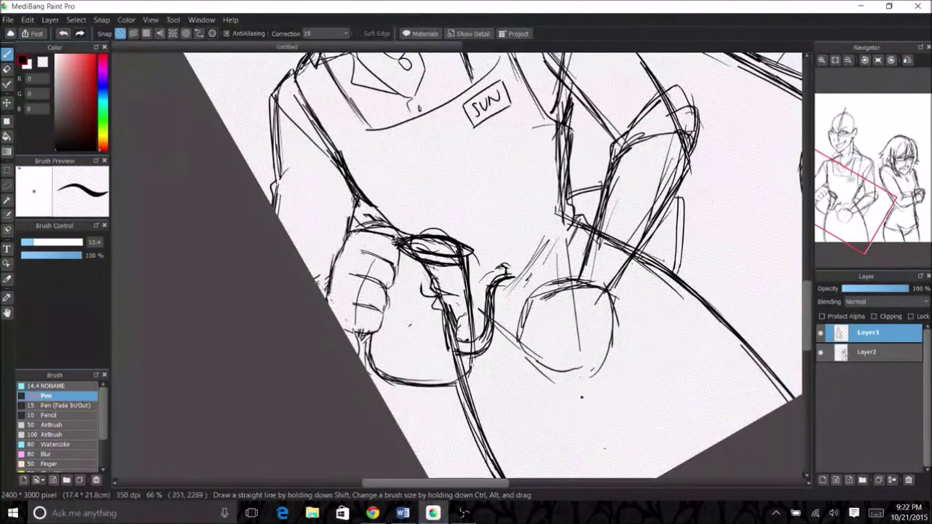
pyautogui.press('e')
pyautogui.moveTo(405, 244)
pyautogui.mouseDown()
pyautogui.moveTo(431, 275)
pyautogui.moveTo(458, 352)
pyautogui.mouseUp()
# Step: Select the far hand with its teapot and rotate them together with a free transform
pyautogui.click(6, 186)
pyautogui.moveTo(466, 218)
pyautogui.mouseDown()
pyautogui.moveTo(342, 364)
pyautogui.moveTo(466, 219)
pyautogui.mouseUp()
pyautogui.click(76, 20)
pyautogui.click(131, 141)
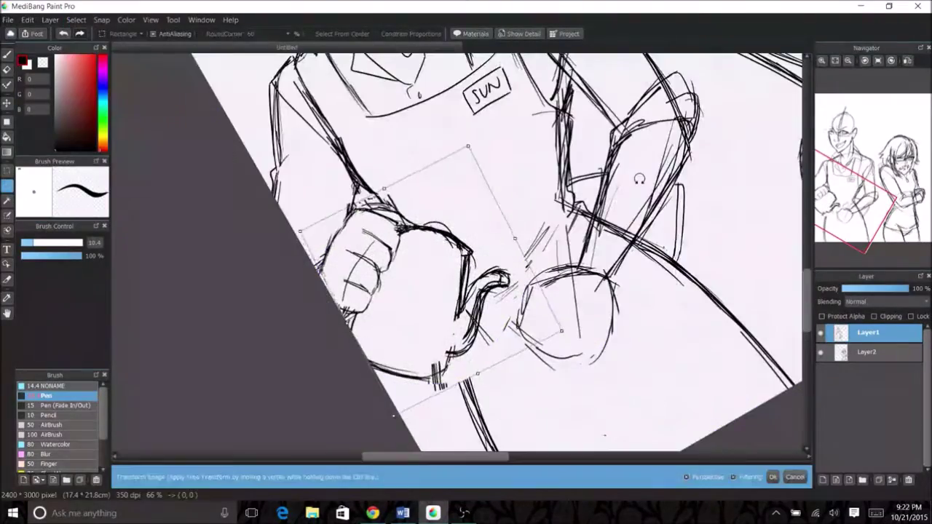
pyautogui.moveTo(639, 181); pyautogui.dragTo(77, 48)
pyautogui.press('Return')
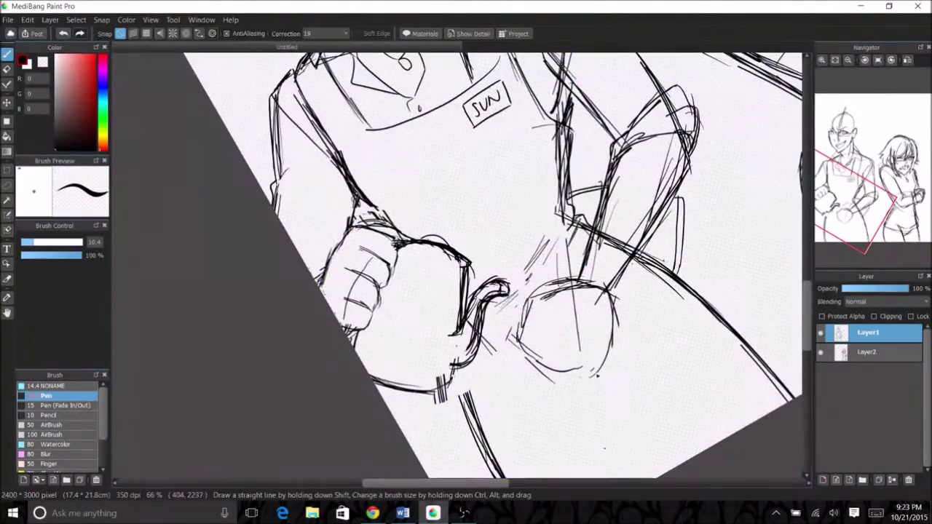
# Step: Select the teapot again and transform it to refine its size and tilt against the far hand
pyautogui.scroll(5, 455, 307)
pyautogui.scroll(-3, 455, 306)
pyautogui.press('m')
pyautogui.moveTo(381, 196); pyautogui.dragTo(565, 371)
pyautogui.hotkey('ctrl', 't')
pyautogui.moveTo(566, 196); pyautogui.dragTo(588, 172)
pyautogui.moveTo(384, 161); pyautogui.dragTo(399, 178)
pyautogui.click(76, 20)
pyautogui.click(7, 216)
pyautogui.press('b')
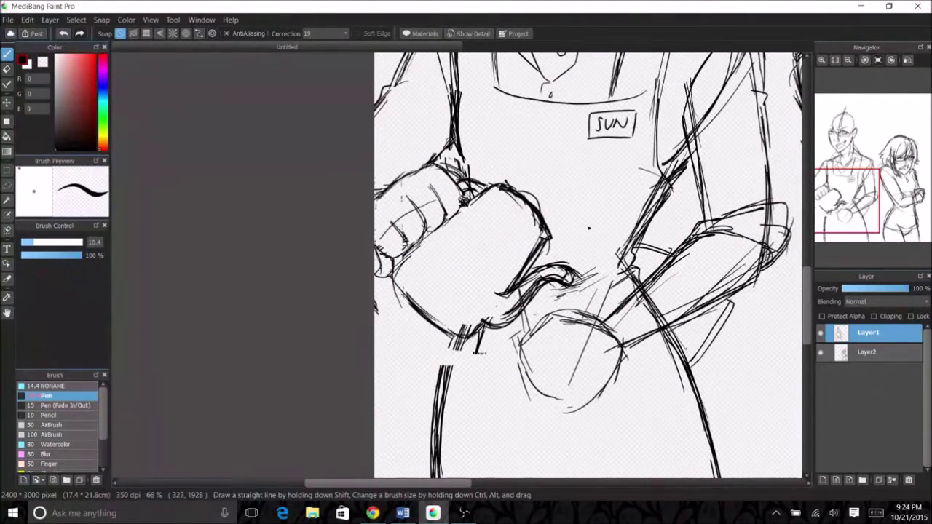
# Step: Add contour lines across the far hand's fingers and wrist and thin the teapot's edge above the spout
pyautogui.moveTo(378, 233); pyautogui.dragTo(444, 203)
pyautogui.moveTo(382, 248); pyautogui.dragTo(437, 217)
pyautogui.moveTo(460, 187); pyautogui.dragTo(490, 171)
pyautogui.scroll(-3, 591, 395)
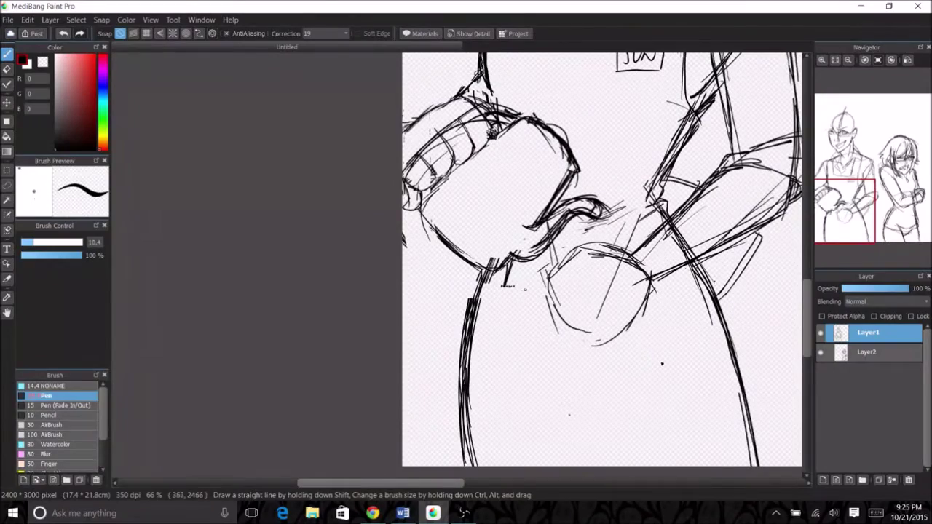
pyautogui.press('e')
pyautogui.press('b')
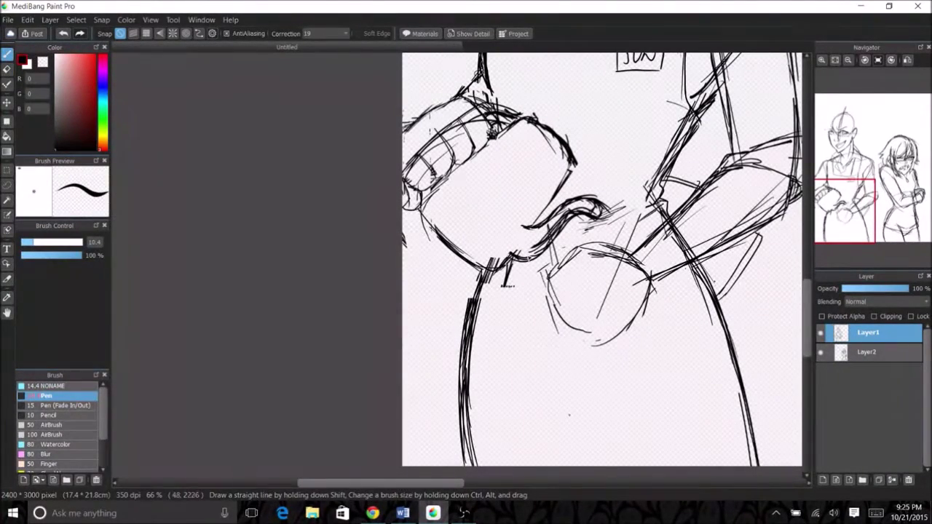
pyautogui.moveTo(507, 286); pyautogui.dragTo(322, 394)
pyautogui.scroll(-2, 322, 394)
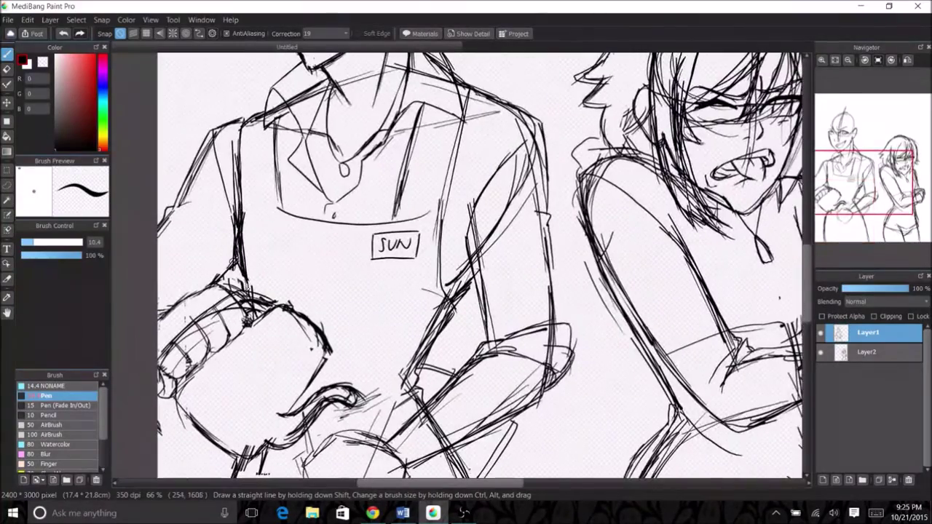
# Step: Select the first figure's near forearm with its hand circle and reposition it with a free transform
pyautogui.scroll(2, 322, 395)
pyautogui.click(6, 185)
pyautogui.moveTo(357, 195); pyautogui.dragTo(623, 390)
pyautogui.hotkey('ctrl', 't')
pyautogui.moveTo(699, 202); pyautogui.dragTo(641, 363)
pyautogui.hotkey('ctrl', 'd')
pyautogui.press('b')
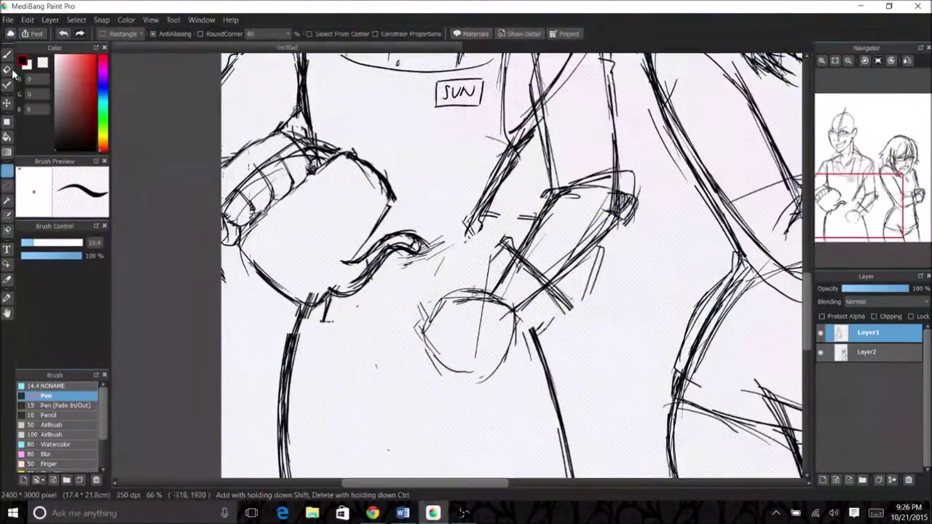
# Step: Sketch a rolled sleeve cuff around the near elbow and fill in the broken waist lines behind the forearm
pyautogui.hotkey('ctrl', '+')
pyautogui.moveTo(685, 156); pyautogui.dragTo(612, 167)
pyautogui.moveTo(724, 88); pyautogui.dragTo(735, 132)
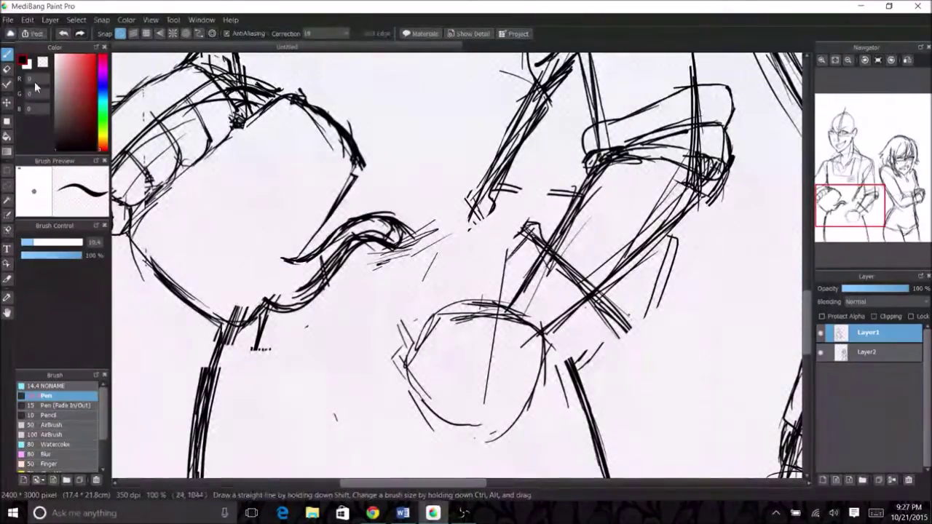
pyautogui.moveTo(522, 211); pyautogui.dragTo(484, 231)
pyautogui.scroll(-2, 457, 265)
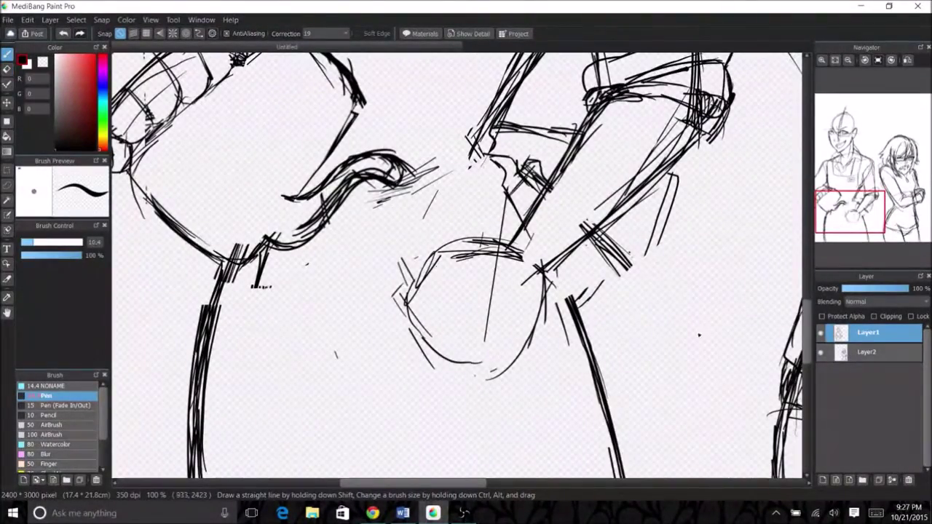
# Step: Try sketching a tilted cup with an oval rim over the near hand circle
pyautogui.moveTo(463, 217); pyautogui.dragTo(385, 313)
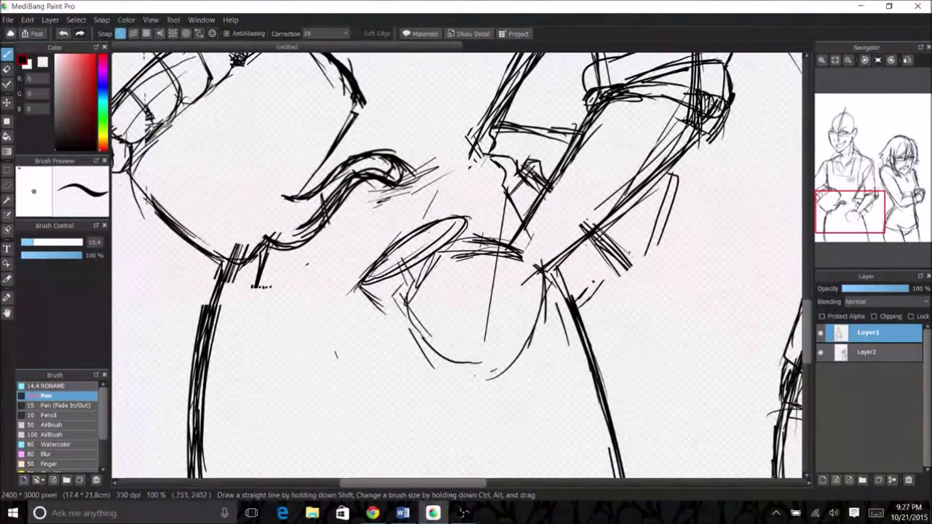
pyautogui.moveTo(482, 400); pyautogui.dragTo(355, 286)
pyautogui.moveTo(473, 236); pyautogui.dragTo(521, 339)
pyautogui.hotkey('ctrl', 'z')
pyautogui.hotkey('ctrl', 'z')
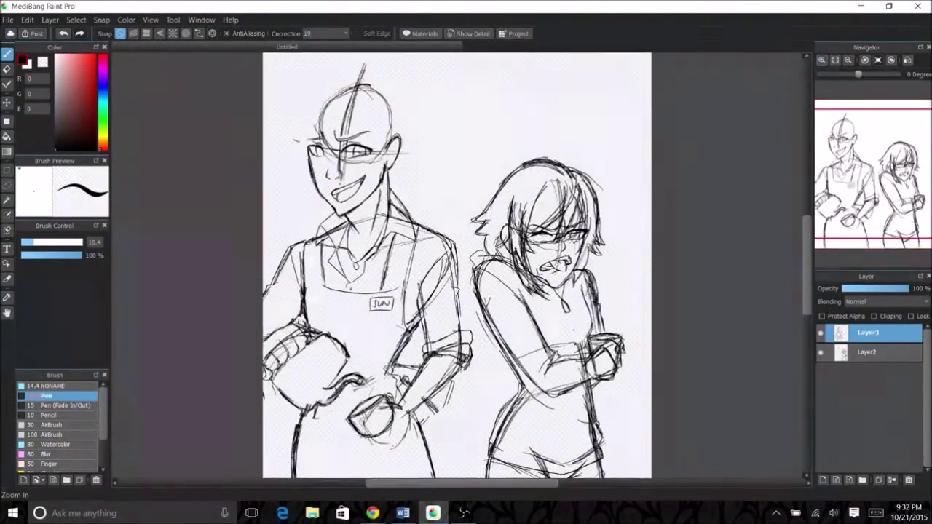
# Step: Clear the rough cup and hand circle and redraw the curved back of the first figure's near hand
pyautogui.scroll(5, 393, 393)
pyautogui.moveTo(509, 191)
pyautogui.mouseDown()
pyautogui.moveTo(572, 252)
pyautogui.moveTo(594, 353)
pyautogui.mouseUp()
pyautogui.moveTo(495, 259)
pyautogui.mouseDown()
pyautogui.moveTo(510, 305)
pyautogui.moveTo(488, 357)
pyautogui.mouseUp()
pyautogui.moveTo(583, 351); pyautogui.dragTo(539, 380)
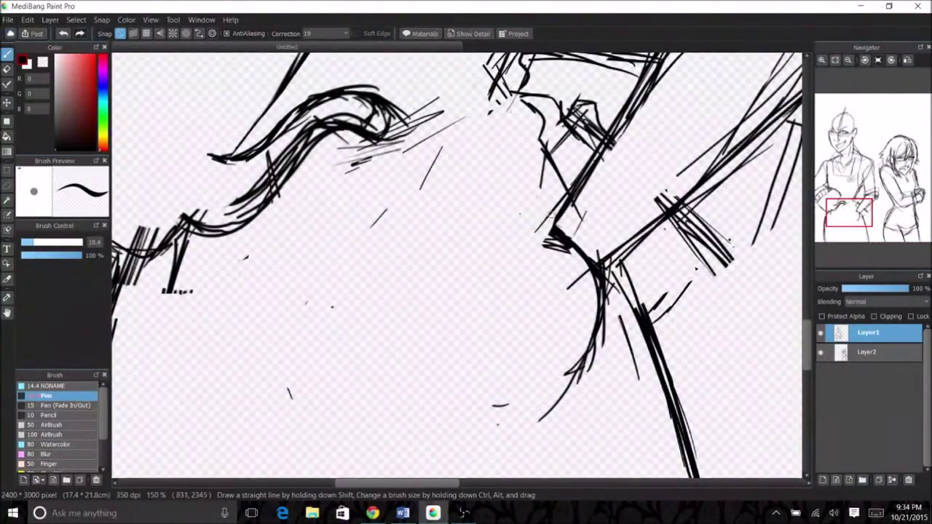
# Step: Draw a tilted cup with an oval rim and rounded bowl in front of the near hand
pyautogui.moveTo(429, 278); pyautogui.dragTo(466, 232)
pyautogui.moveTo(342, 275); pyautogui.dragTo(490, 194)
pyautogui.moveTo(336, 285); pyautogui.dragTo(399, 356)
pyautogui.moveTo(402, 360); pyautogui.dragTo(492, 318)
pyautogui.moveTo(336, 291); pyautogui.dragTo(493, 320)
pyautogui.moveTo(495, 190); pyautogui.dragTo(489, 320)
pyautogui.moveTo(487, 324); pyautogui.dragTo(415, 353)
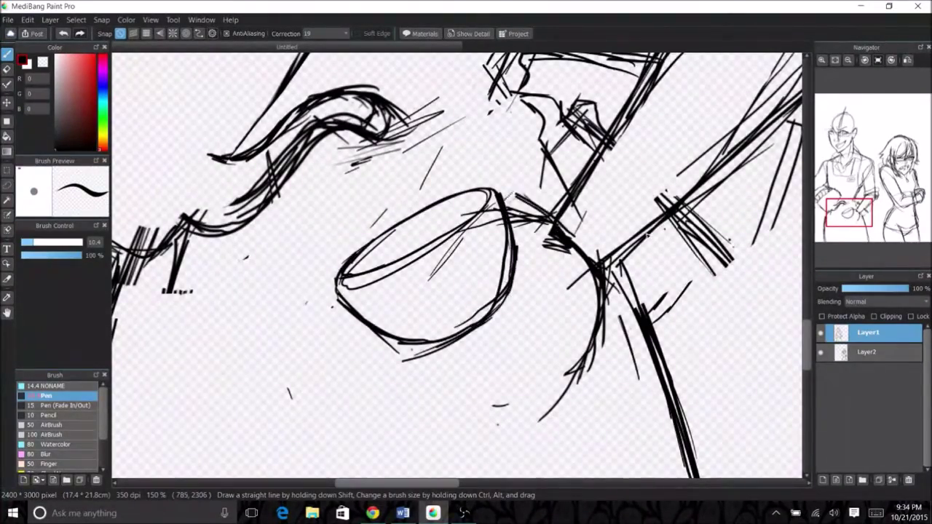
# Step: Draw the near hand's thumb over the cup's rim and a finger under its bowl, erasing overlapping finger lines
pyautogui.moveTo(554, 219); pyautogui.dragTo(466, 184)
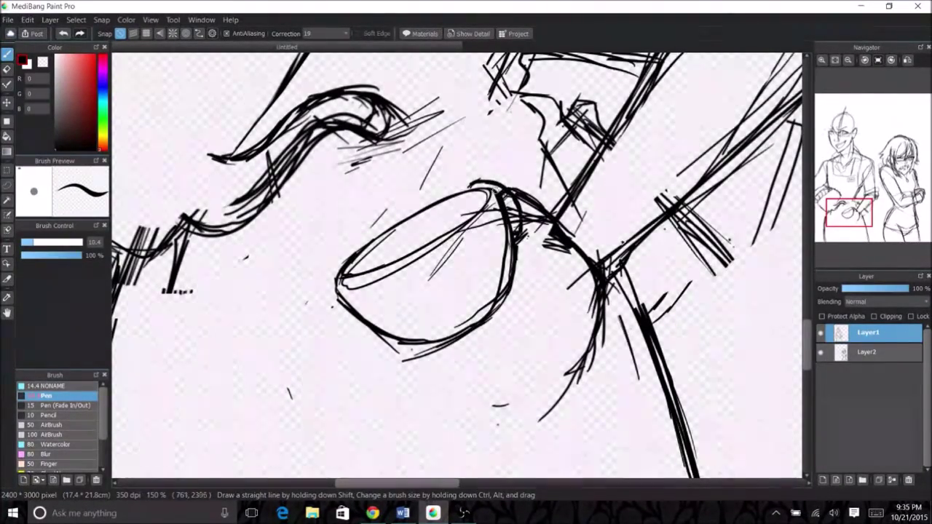
pyautogui.moveTo(561, 294); pyautogui.dragTo(478, 340)
pyautogui.moveTo(565, 303); pyautogui.dragTo(466, 351)
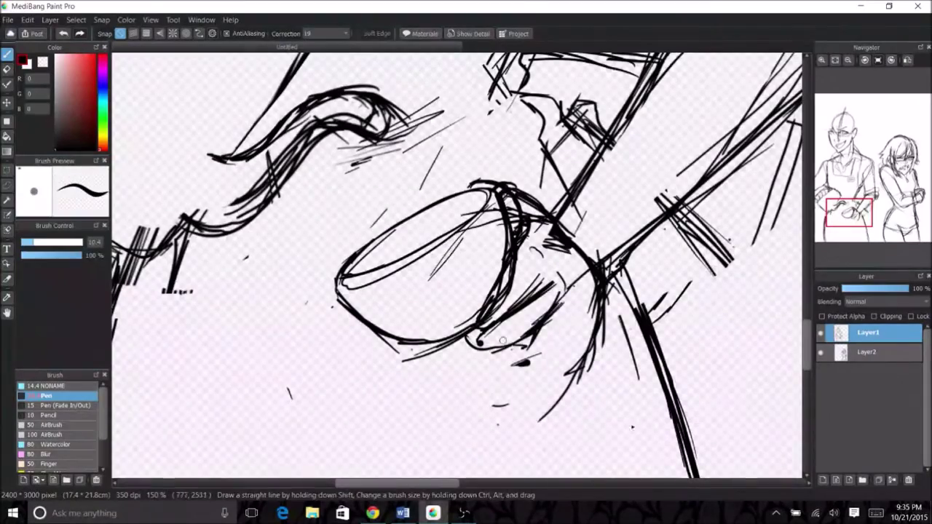
pyautogui.press('e')
pyautogui.moveTo(554, 306); pyautogui.dragTo(495, 342)
# Step: Outline the near hand's lower fingers and erase the stray lines between the cup and the palm
pyautogui.press('b')
pyautogui.moveTo(568, 332)
pyautogui.mouseDown()
pyautogui.moveTo(470, 349)
pyautogui.moveTo(517, 400)
pyautogui.mouseUp()
pyautogui.moveTo(517, 401); pyautogui.dragTo(583, 364)
pyautogui.press('e')
pyautogui.moveTo(538, 277); pyautogui.dragTo(510, 309)
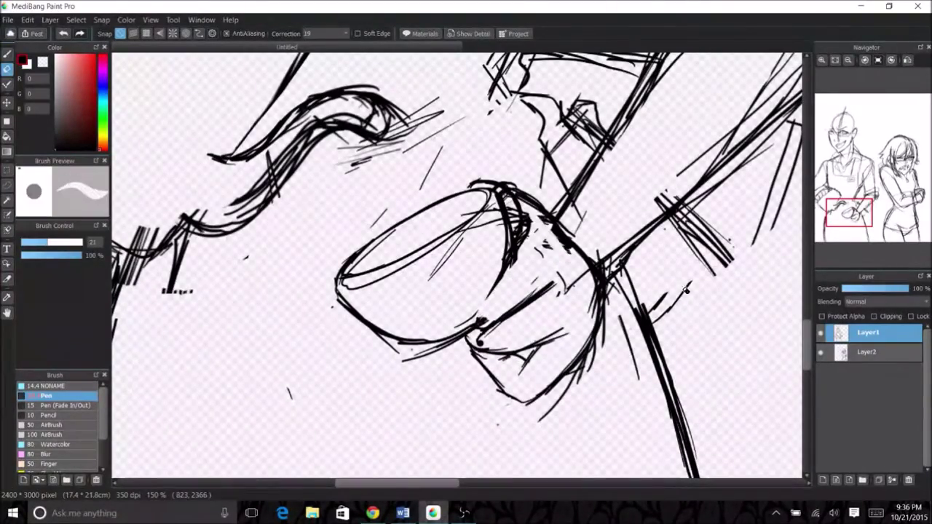
pyautogui.moveTo(540, 219); pyautogui.dragTo(546, 248)
pyautogui.press('b')
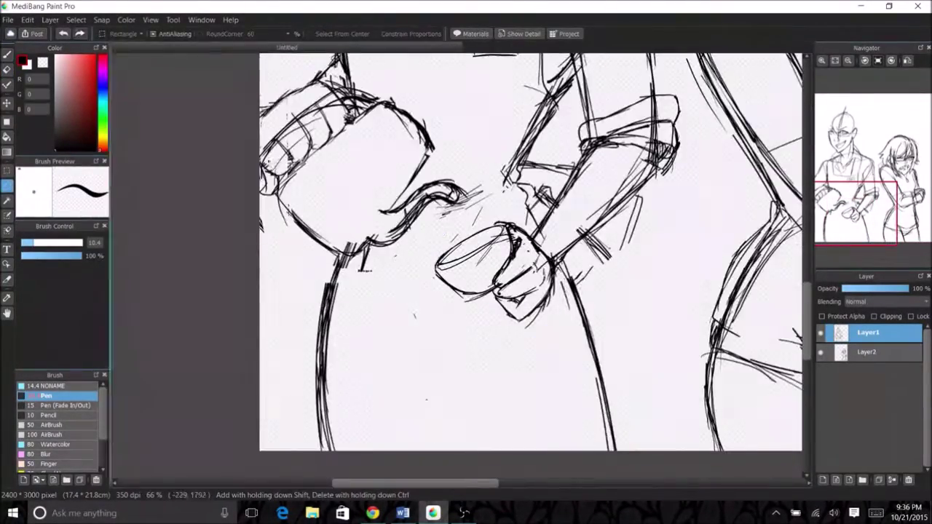
# Step: Transform the selected cup and near hand to fit the wrist and clear the selection
pyautogui.hotkey('ctrl', 't')
pyautogui.click(76, 19)
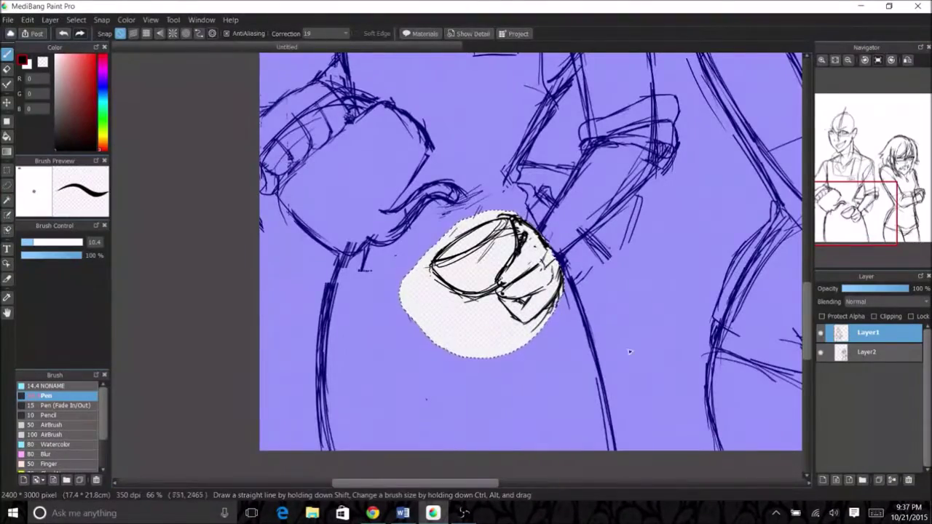
pyautogui.hotkey('ctrl', 'd')
pyautogui.moveTo(473, 182); pyautogui.dragTo(452, 240)
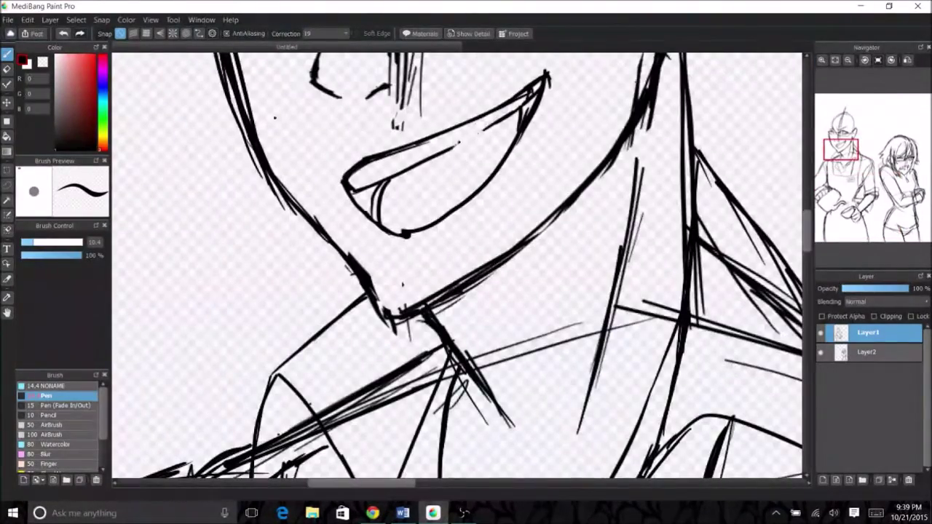
# Step: Sketch the first pointed bangs over the first figure's forehead and brow
pyautogui.scroll(-2, 466, 272)
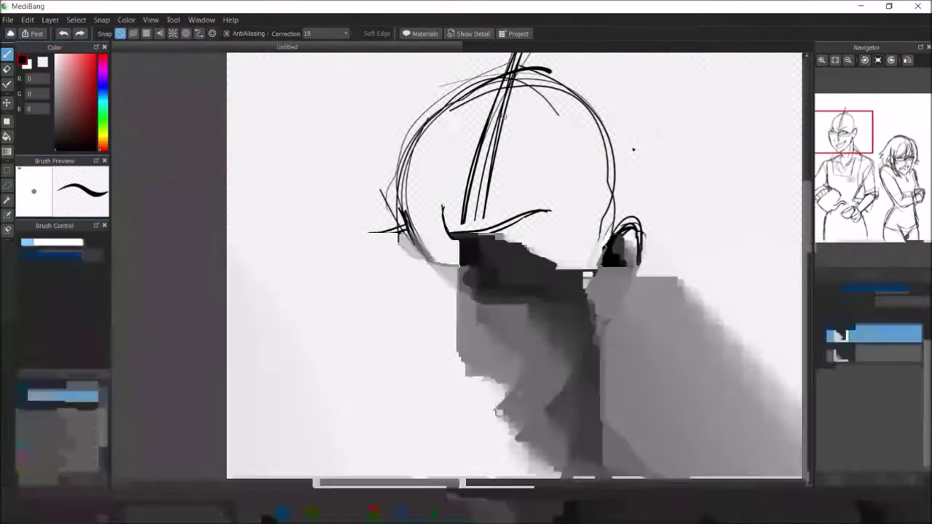
pyautogui.moveTo(463, 173); pyautogui.dragTo(428, 256)
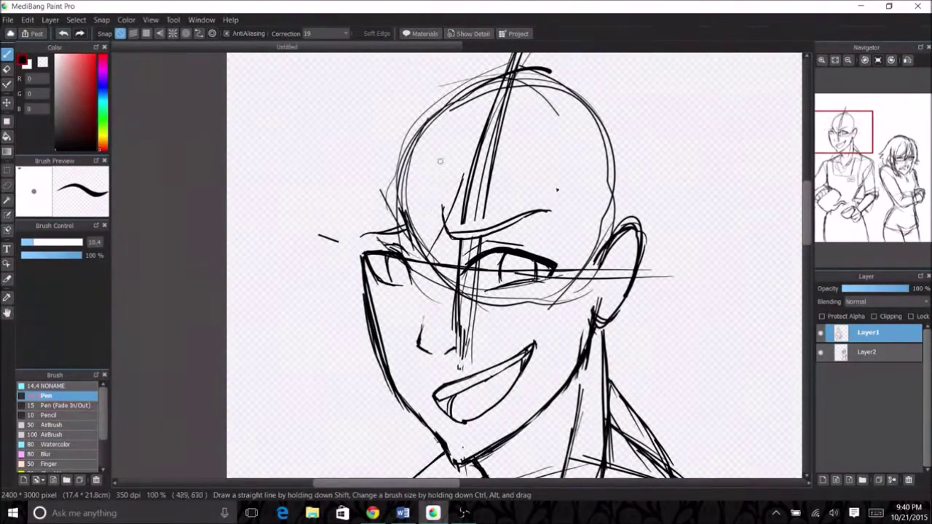
pyautogui.moveTo(441, 157); pyautogui.dragTo(415, 259)
pyautogui.moveTo(412, 140); pyautogui.dragTo(403, 225)
pyautogui.moveTo(436, 263); pyautogui.dragTo(416, 297)
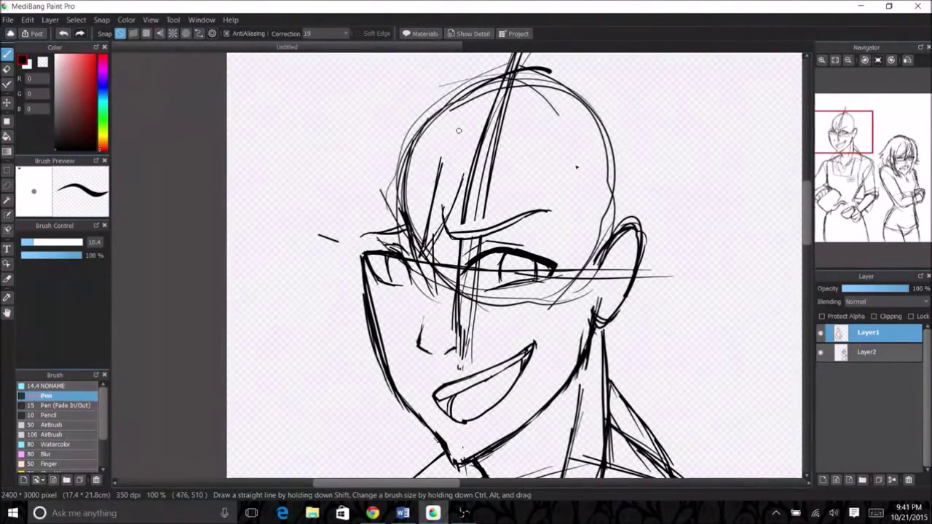
pyautogui.moveTo(463, 131); pyautogui.dragTo(466, 222)
pyautogui.moveTo(487, 160); pyautogui.dragTo(534, 246)
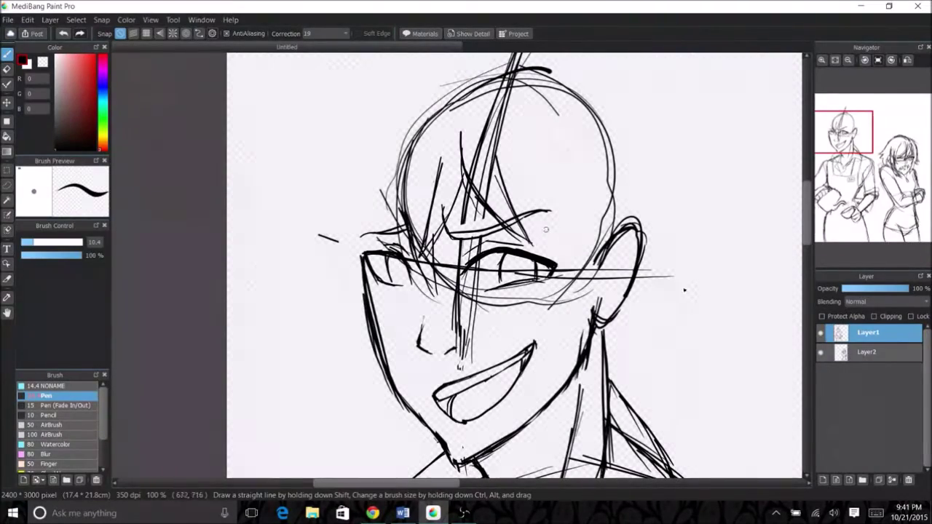
# Step: Extend the first figure's hair with jagged locks beside the near eye, in front of the ear and along the far temple
pyautogui.moveTo(532, 185); pyautogui.dragTo(557, 255)
pyautogui.moveTo(576, 187); pyautogui.dragTo(582, 300)
pyautogui.moveTo(456, 213); pyautogui.dragTo(412, 258)
pyautogui.moveTo(604, 249); pyautogui.dragTo(579, 328)
pyautogui.moveTo(613, 178); pyautogui.dragTo(601, 291)
pyautogui.moveTo(590, 262); pyautogui.dragTo(577, 332)
pyautogui.moveTo(367, 180); pyautogui.dragTo(328, 312)
pyautogui.moveTo(560, 194); pyautogui.dragTo(567, 308)
pyautogui.moveTo(619, 179); pyautogui.dragTo(616, 229)
pyautogui.moveTo(509, 218); pyautogui.dragTo(530, 280)
# Step: Write the note "Sun's Hair R.I.P Me" above the first figure's head and remove it again
pyautogui.moveTo(320, 143); pyautogui.dragTo(301, 211)
pyautogui.moveTo(328, 175); pyautogui.dragTo(413, 146)
pyautogui.moveTo(349, 225); pyautogui.dragTo(421, 164)
pyautogui.moveTo(441, 142)
pyautogui.mouseDown()
pyautogui.moveTo(486, 93)
pyautogui.moveTo(513, 149)
pyautogui.mouseUp()
pyautogui.moveTo(531, 117); pyautogui.dragTo(535, 149)
pyautogui.moveTo(565, 142); pyautogui.dragTo(612, 142)
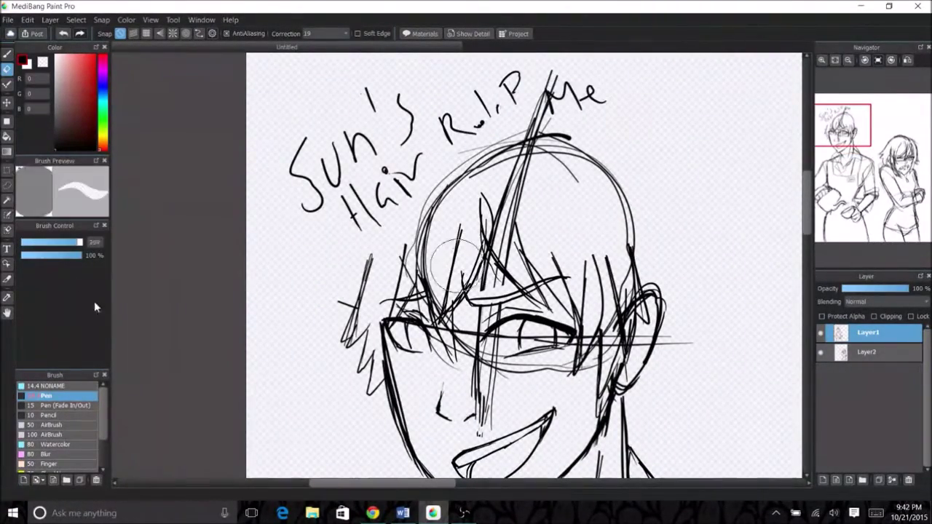
pyautogui.hotkey('ctrl', 'z')
pyautogui.scroll(-2, 448, 253)
pyautogui.hotkey('ctrl', 'z')
# Step: Sketch the spiky outer outline of the first figure's hair around the skull, with a curled tuft at the crown
pyautogui.moveTo(415, 149); pyautogui.dragTo(558, 124)
pyautogui.hotkey('ctrl', 'z')
pyautogui.moveTo(486, 148); pyautogui.dragTo(557, 157)
pyautogui.moveTo(567, 138); pyautogui.dragTo(560, 168)
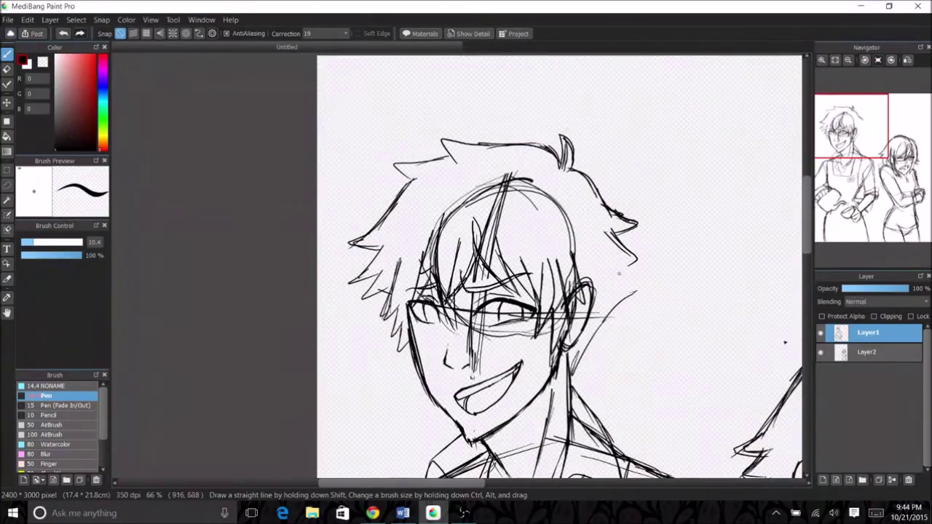
# Step: Switch to the browser and search for the characters "yang xiao long" and "sun wukom", then return to the drawing
pyautogui.hotkey('alt', 'Tab')
pyautogui.write('yang xiao long')
pyautogui.press('Return')
pyautogui.write('sun wukom')
pyautogui.hotkey('alt', 'Tab')
# Step: Reinforce the first figure's spiky hair outline and replace the rough far hip lines below the teapot with a cleaner curve
pyautogui.scroll(3, 466, 262)
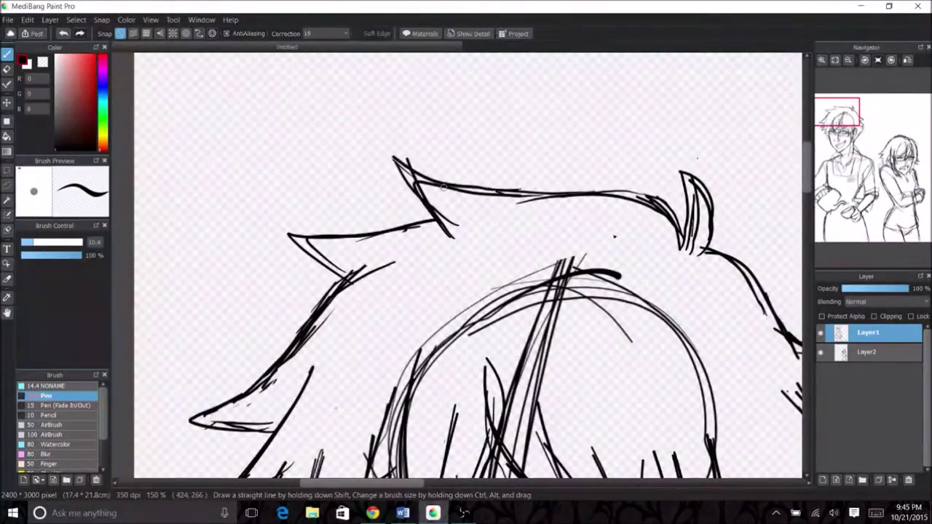
pyautogui.scroll(-2, 421, 326)
pyautogui.scroll(-3, 421, 326)
pyautogui.scroll(2, 235, 293)
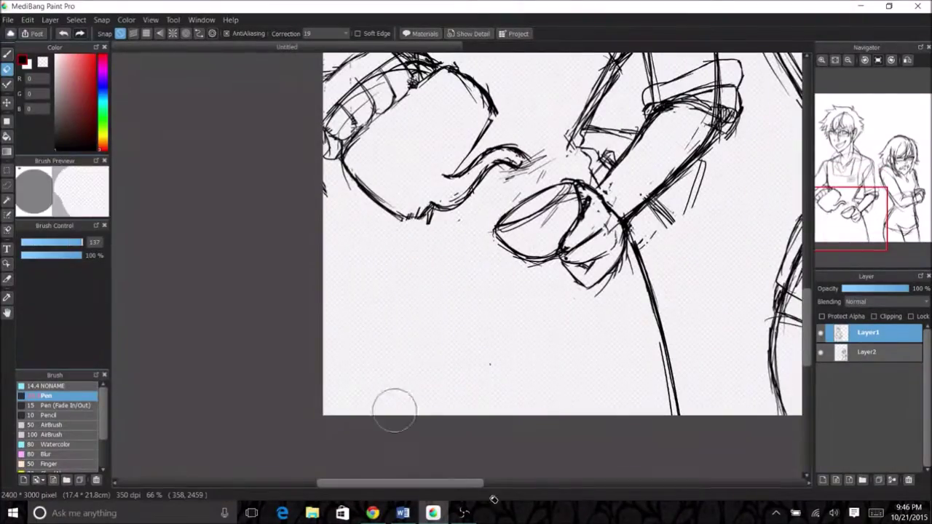
pyautogui.scroll(3, 562, 233)
pyautogui.scroll(-3, 562, 233)
# Step: Select the first figure's head with its hair and scale it down slightly
pyautogui.press('m')
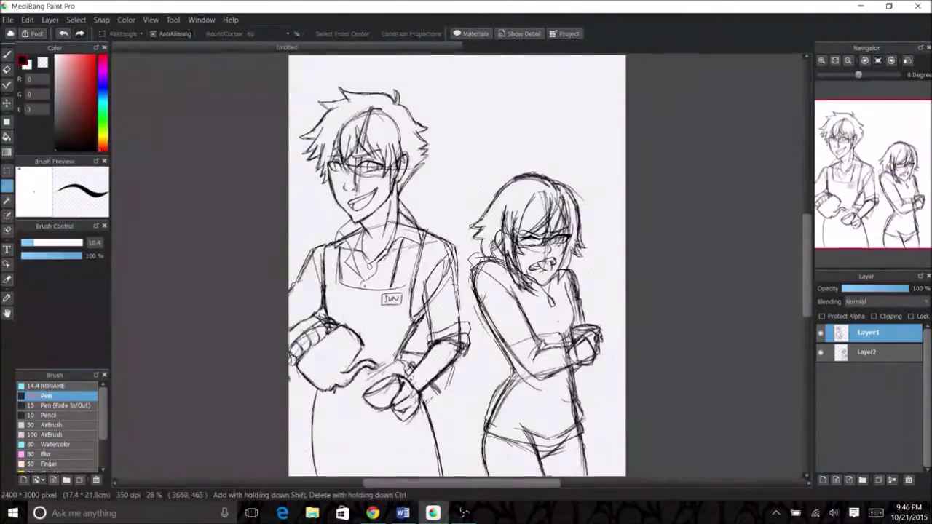
pyautogui.scroll(3, 509, 262)
pyautogui.scroll(-1, 477, 205)
pyautogui.moveTo(283, 54); pyautogui.dragTo(580, 309)
pyautogui.hotkey('ctrl', 't')
pyautogui.moveTo(576, 274); pyautogui.dragTo(574, 280)
pyautogui.press('Return')
pyautogui.press('b')
# Step: Clean up the first figure's neck and collar lines and redraw the rolled sleeve cuff at the near elbow
pyautogui.scroll(2, 375, 262)
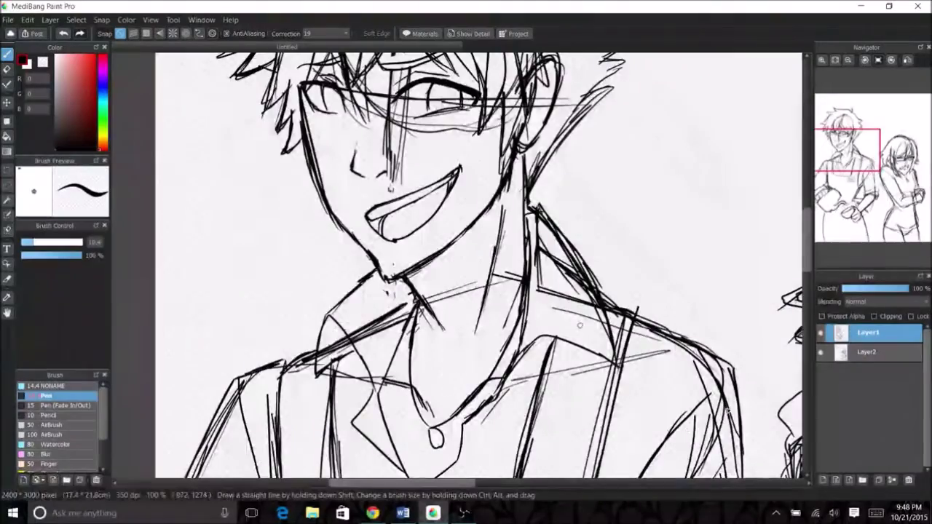
pyautogui.click(836, 60)
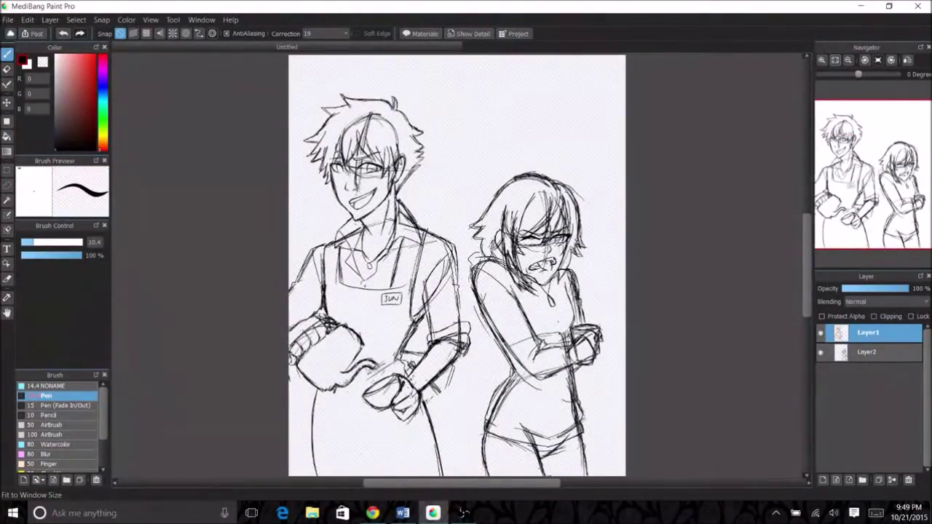
pyautogui.scroll(5, 388, 373)
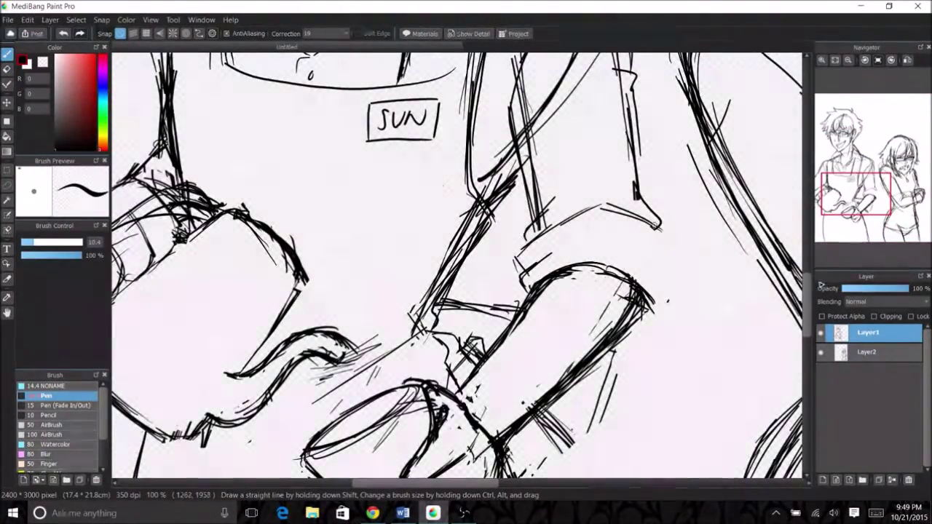
pyautogui.click(836, 60)
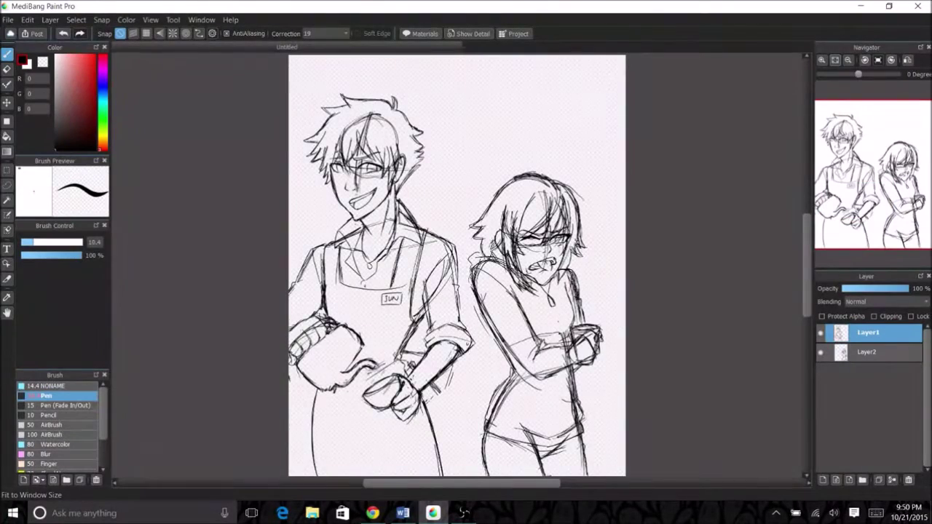
# Step: Undo the last strokes at the second figure's hip and clean up the outer waist line on Layer2
pyautogui.scroll(4, 513, 322)
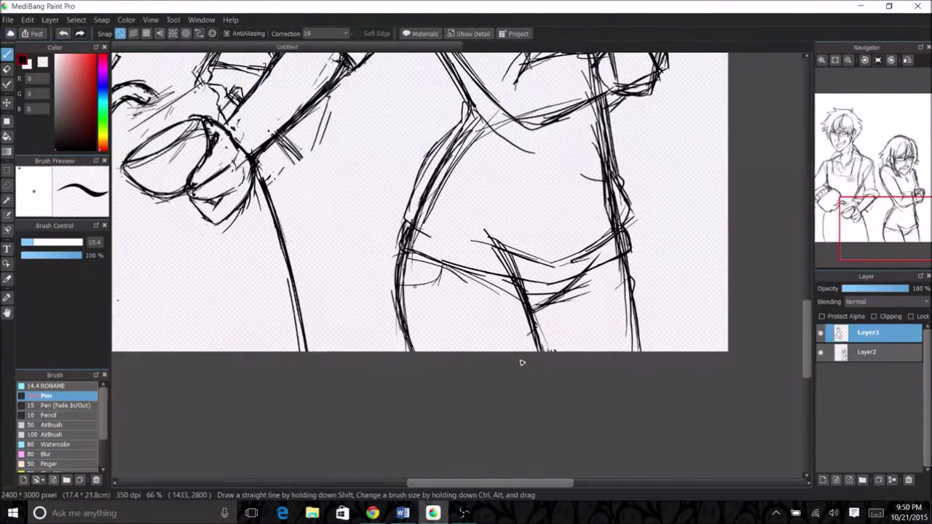
pyautogui.hotkey('ctrl', 'z')
pyautogui.hotkey('ctrl', 'z')
pyautogui.hotkey('ctrl', 'z')
pyautogui.hotkey('ctrl', 'z')
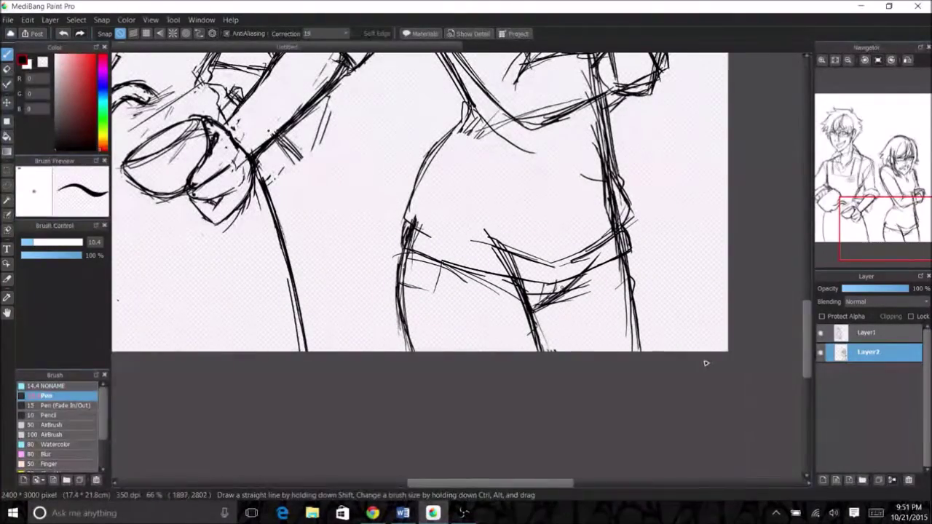
pyautogui.scroll(10, 712, 353)
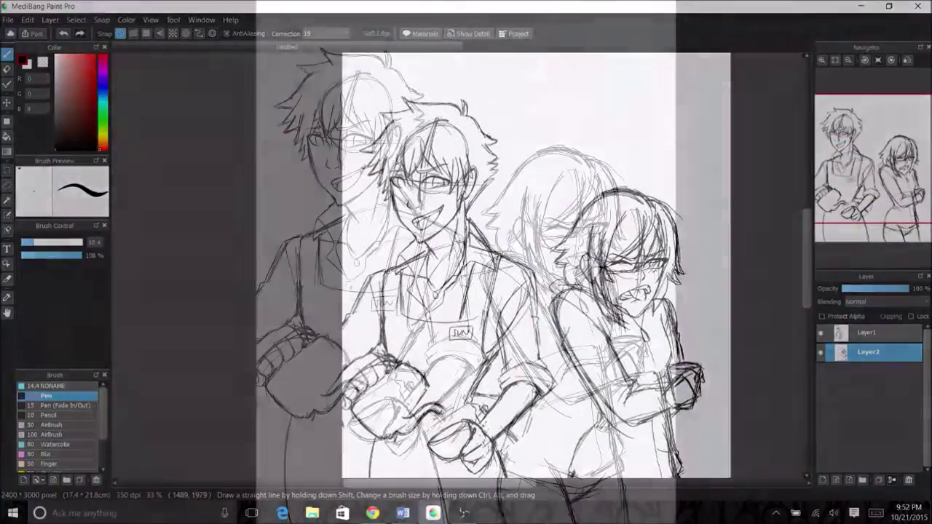